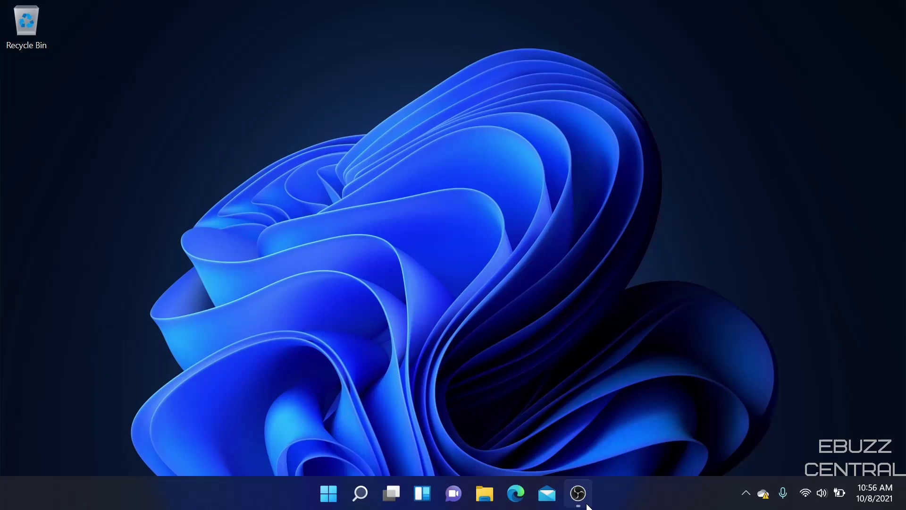
# Open Settings from the Start right-click menu, check Windows Update, then go back to System
pyautogui.moveTo(583, 495)
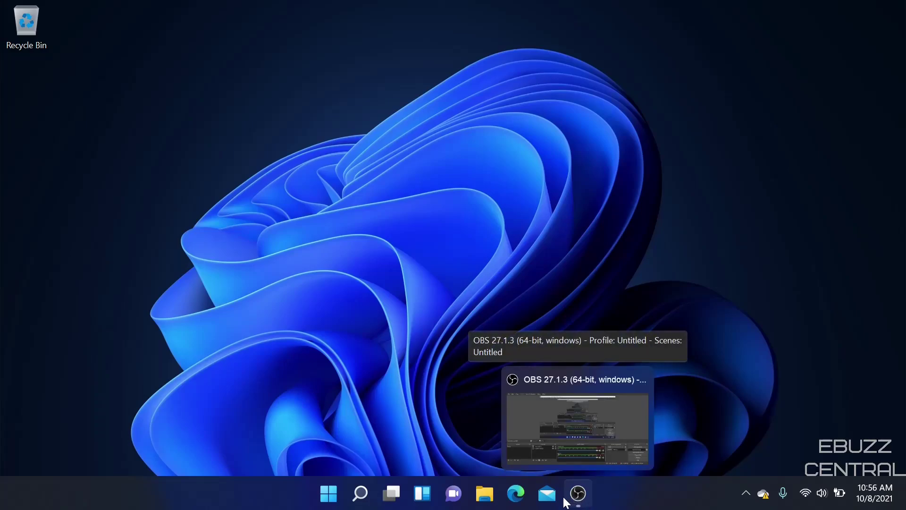
pyautogui.rightClick(334, 498)
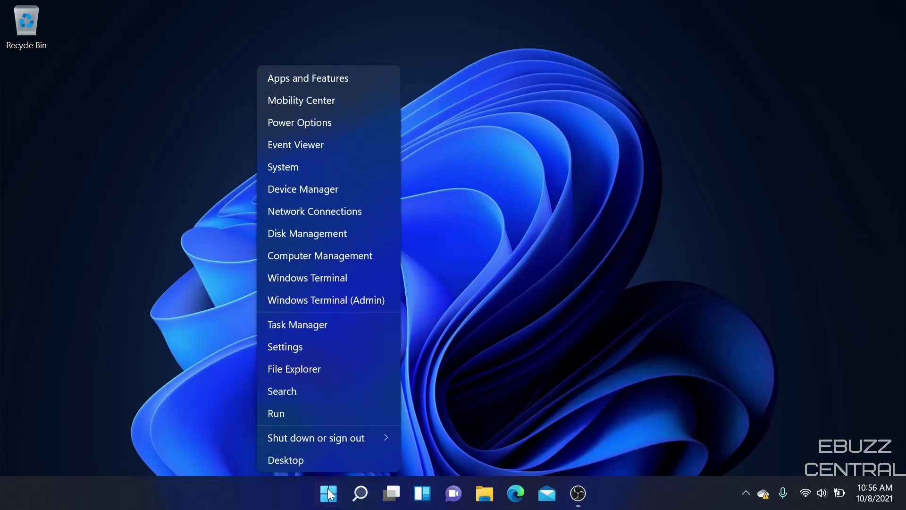
pyautogui.click(294, 348)
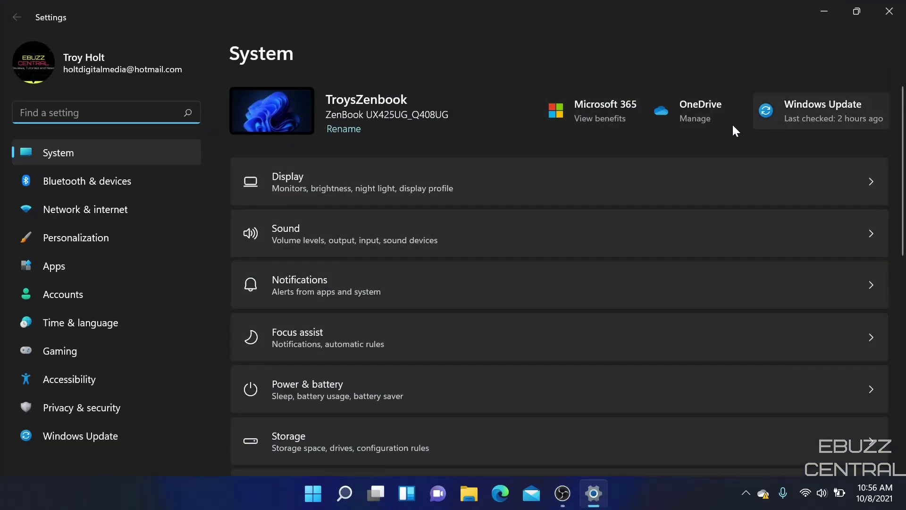
pyautogui.click(103, 439)
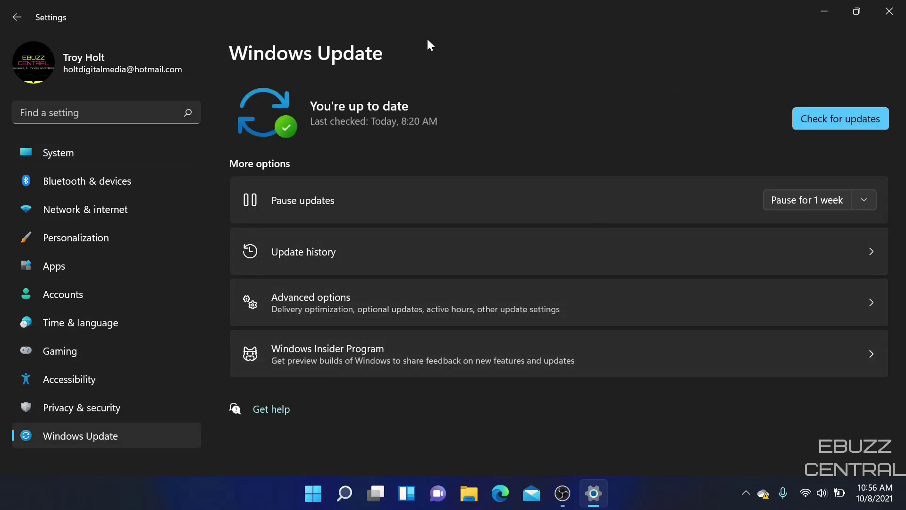
pyautogui.click(55, 155)
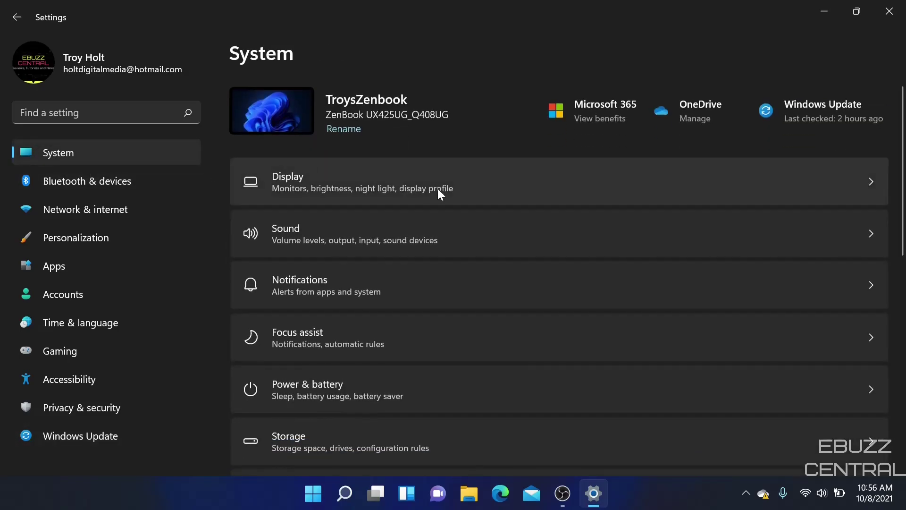
# Change the display scale from 150% to 125% and scroll through the Display page
pyautogui.click(472, 192)
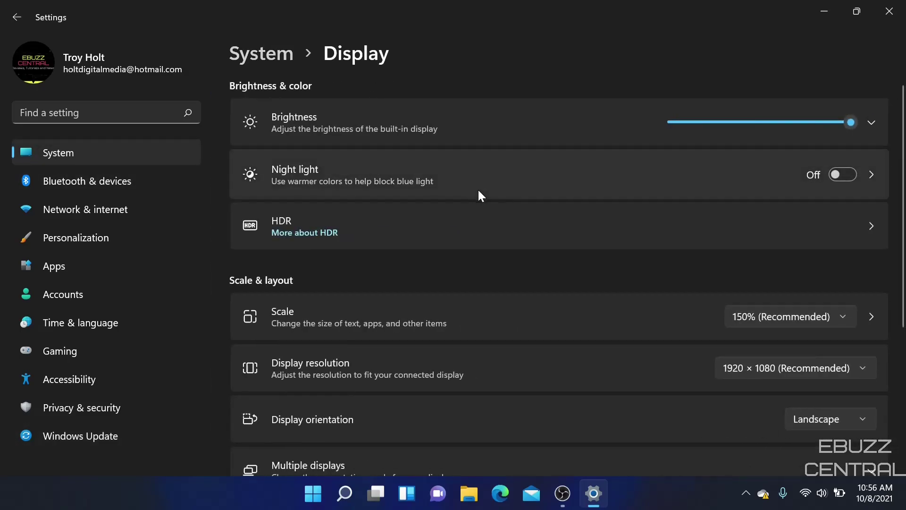
pyautogui.click(846, 317)
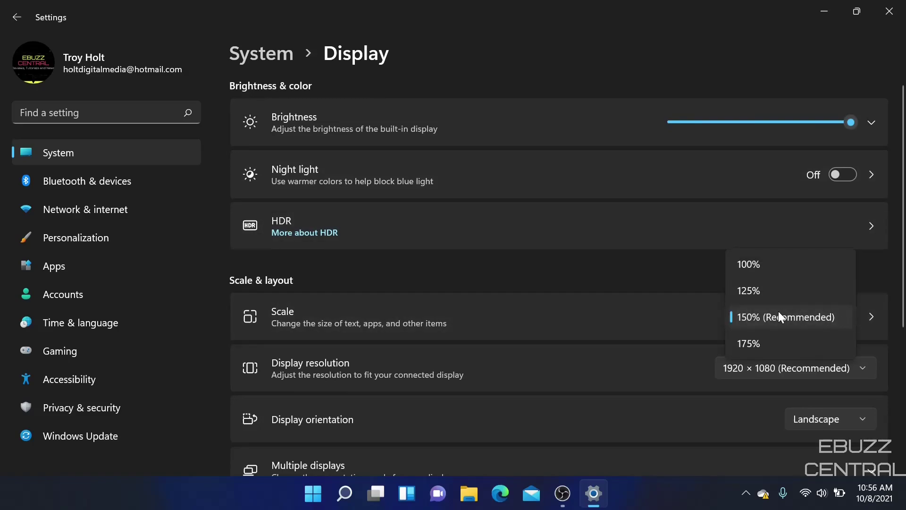
pyautogui.click(750, 291)
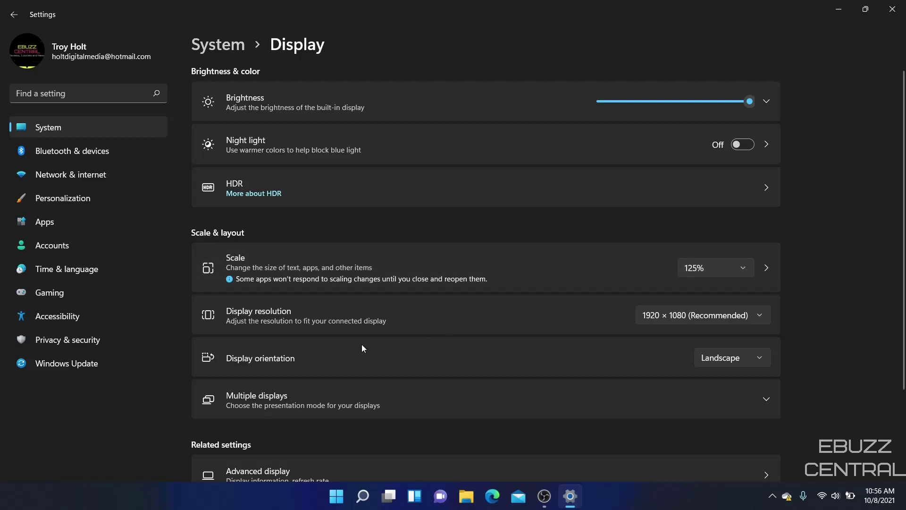
pyautogui.scroll(-3, 282, 357)
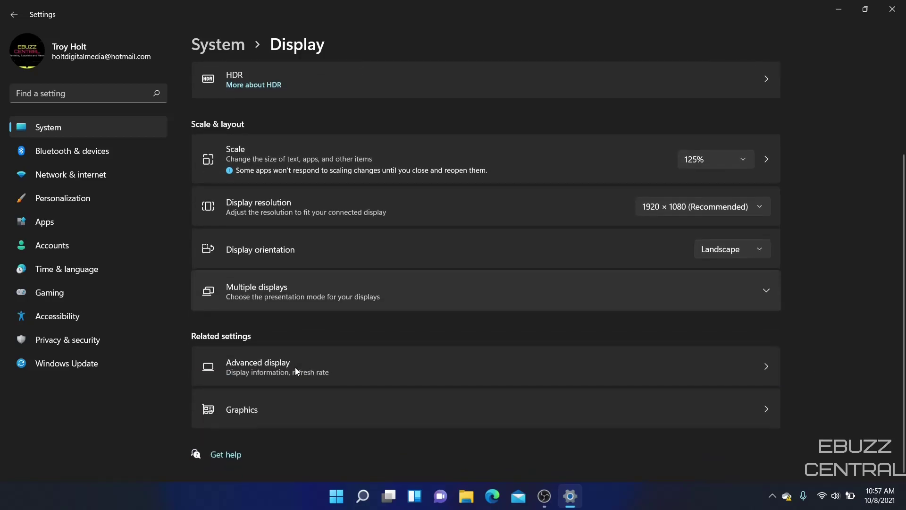
pyautogui.scroll(3, 305, 363)
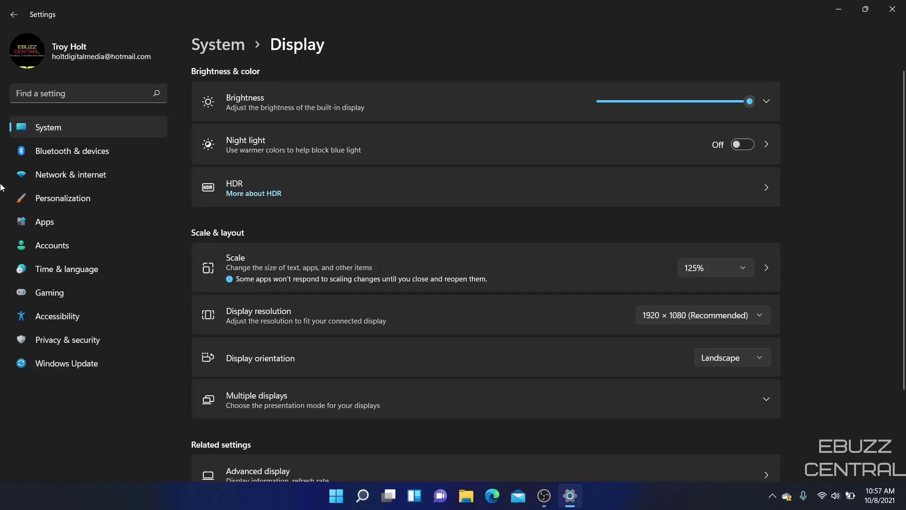
# Browse Bluetooth & devices, Network & internet, Personalization, Apps, Accounts, Time & language and Gaming, then close Settings
pyautogui.click(47, 154)
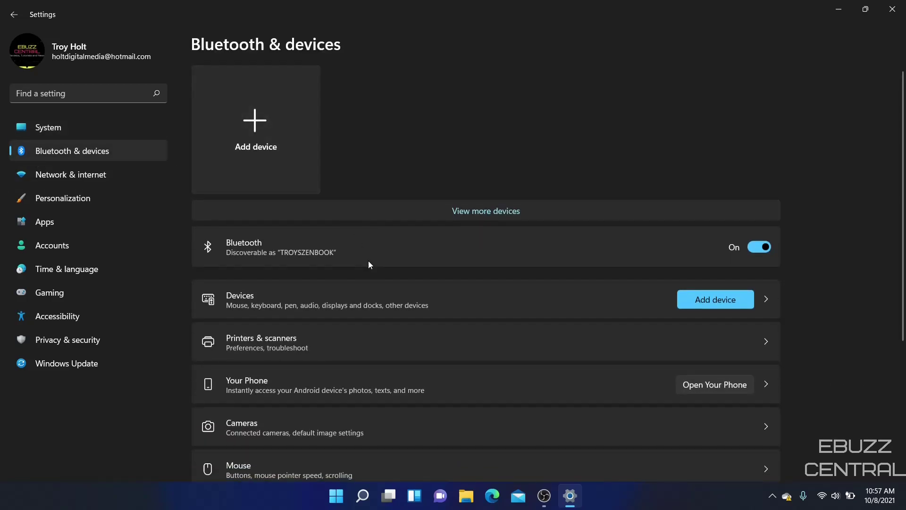
pyautogui.scroll(-4, 370, 263)
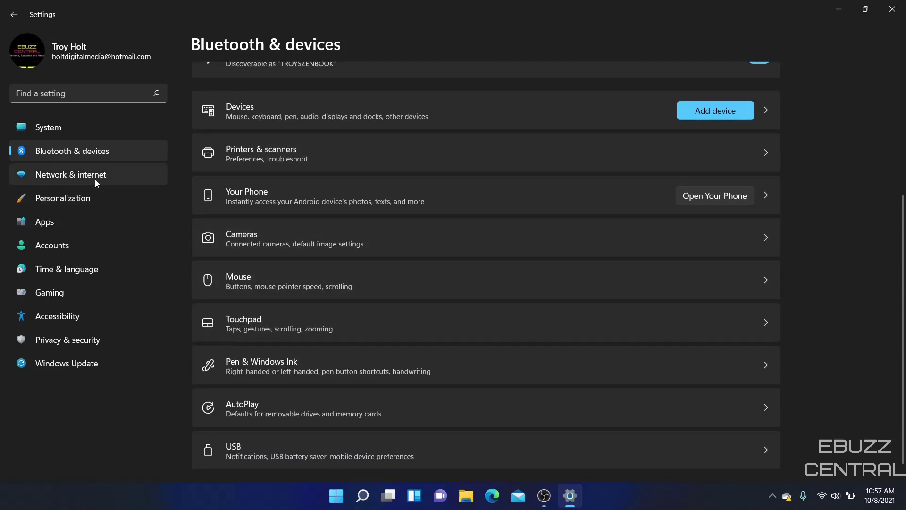
pyautogui.click(95, 180)
pyautogui.click(62, 203)
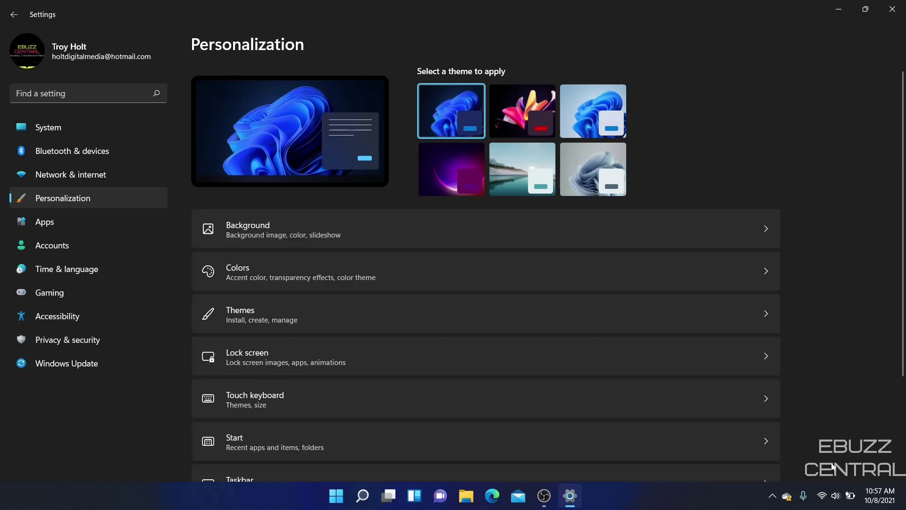
pyautogui.click(65, 225)
pyautogui.click(63, 246)
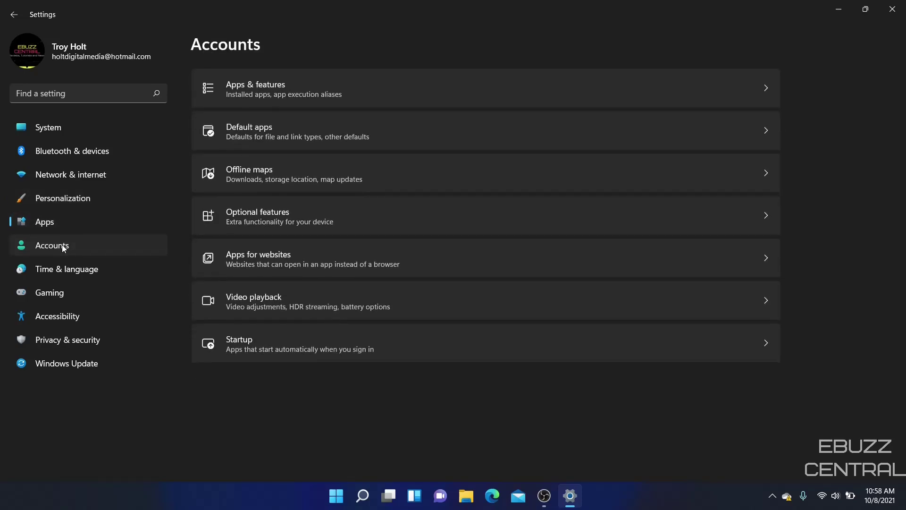
pyautogui.click(63, 268)
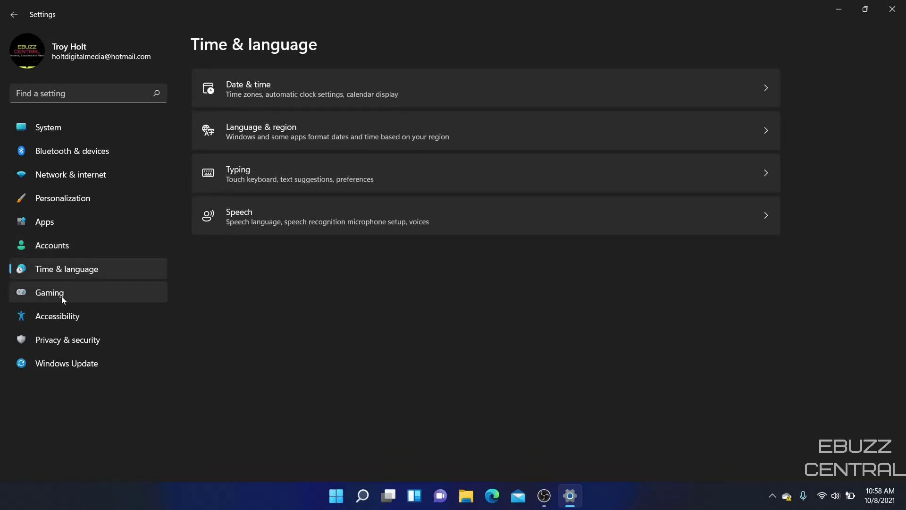
pyautogui.click(62, 296)
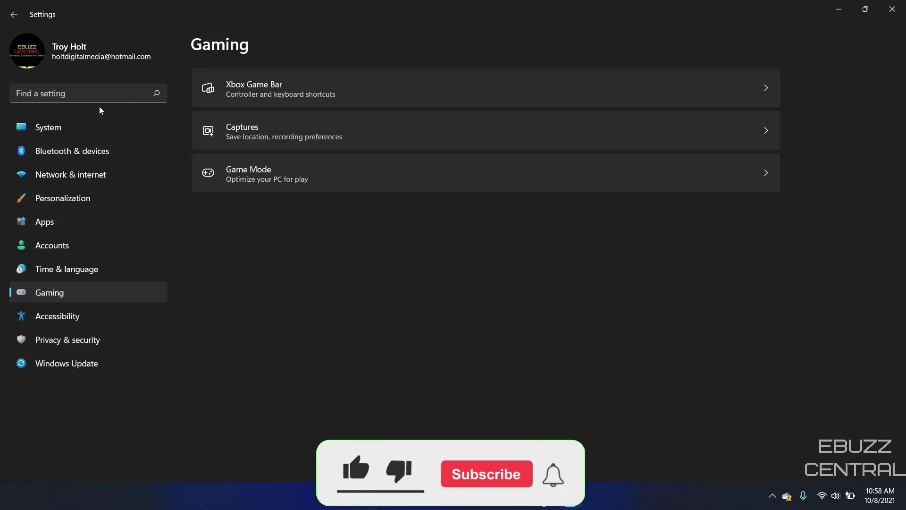
pyautogui.click(892, 10)
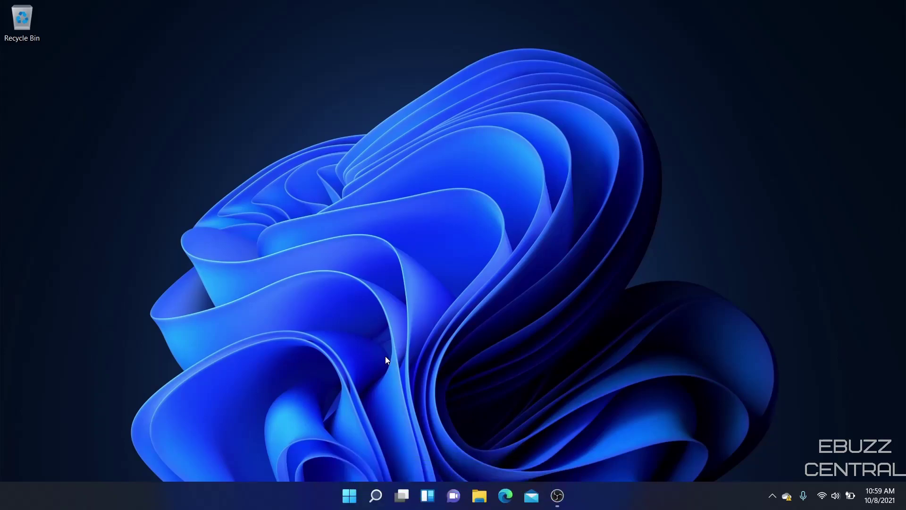
# Launch Oracle VM VirtualBox from the Start menu and pin it to the taskbar
pyautogui.click(351, 495)
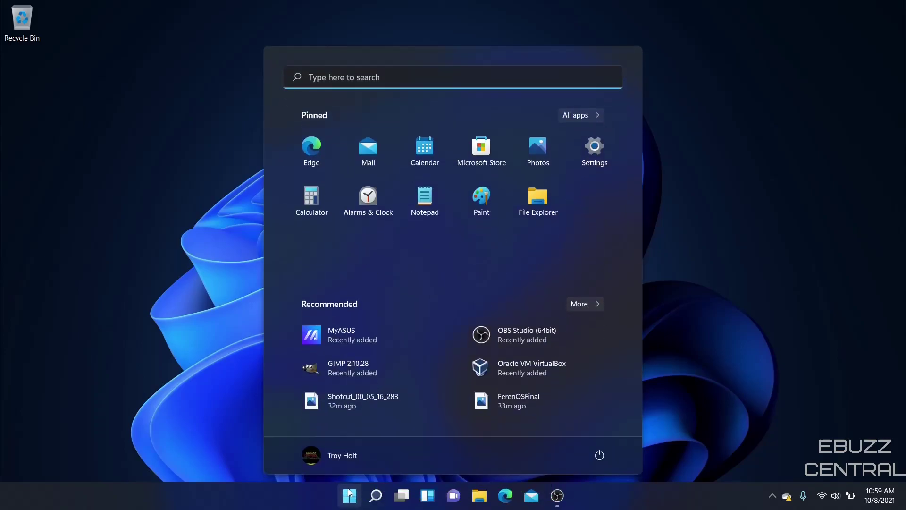
pyautogui.click(499, 367)
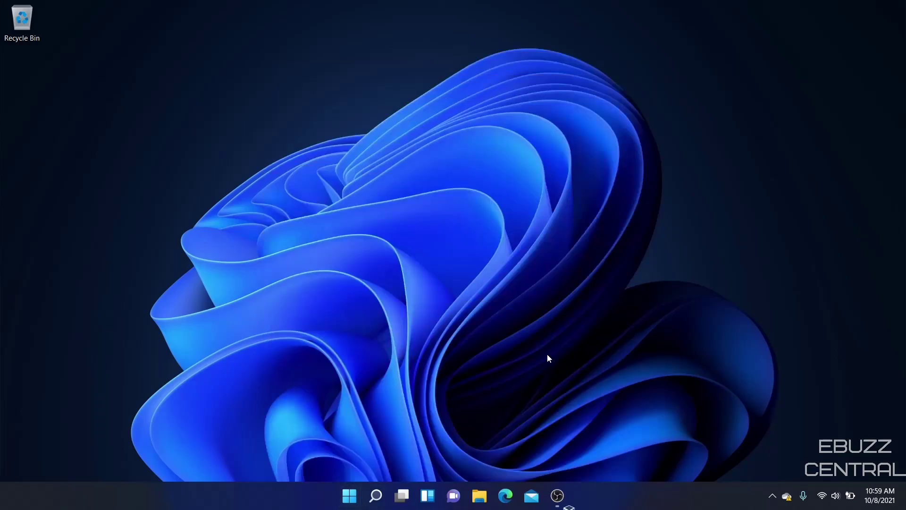
pyautogui.rightClick(577, 497)
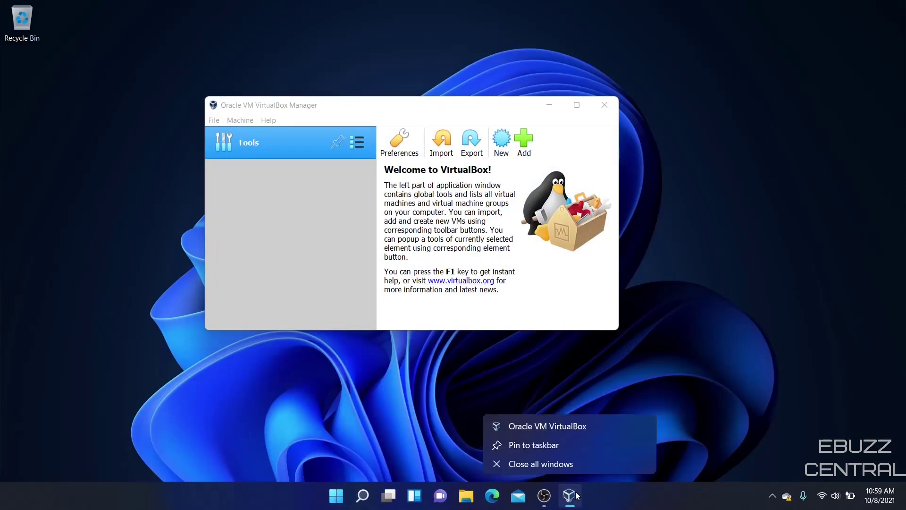
pyautogui.click(545, 444)
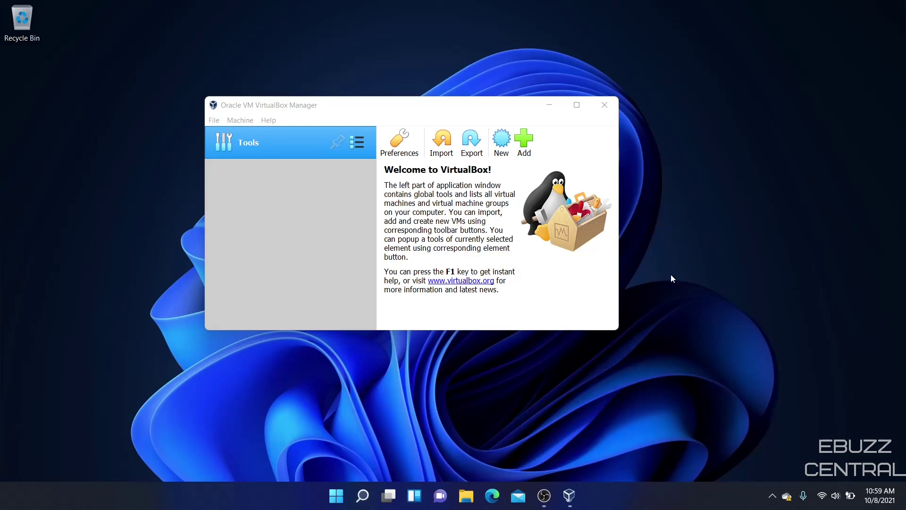
# Start a new virtual machine named 'Linux' and give it 2048 MB of memory
pyautogui.click(501, 142)
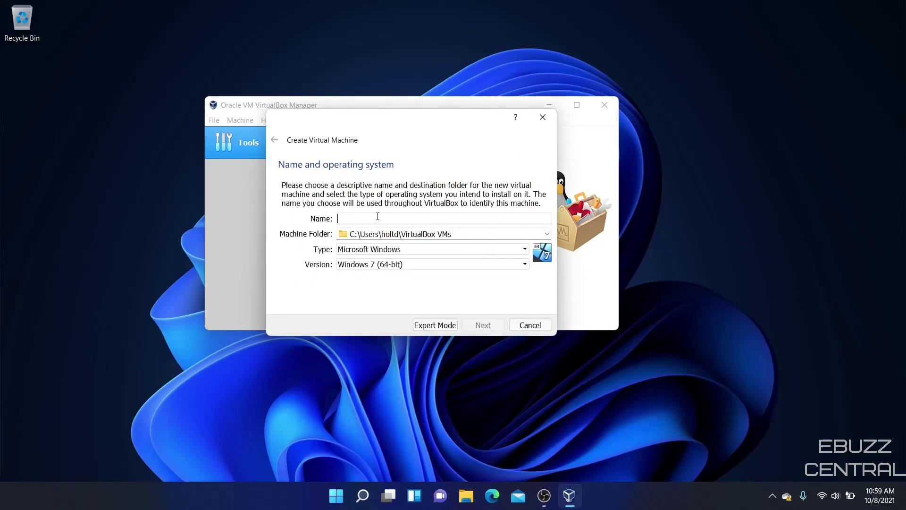
pyautogui.write('Linux')
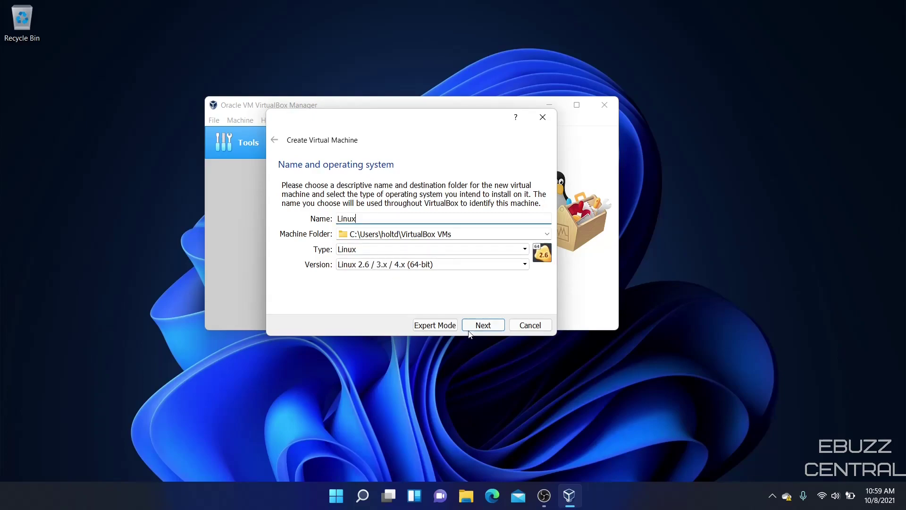
pyautogui.click(468, 326)
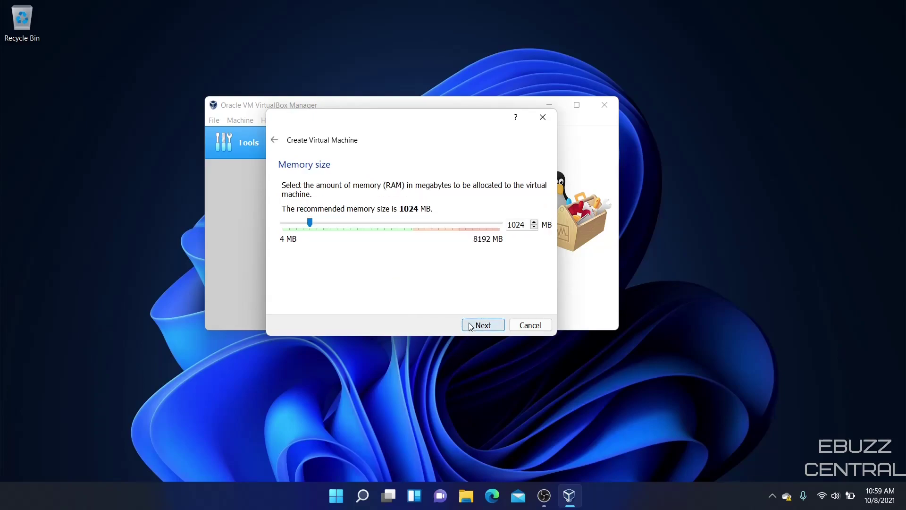
pyautogui.click(338, 229)
pyautogui.click(343, 226)
pyautogui.click(351, 225)
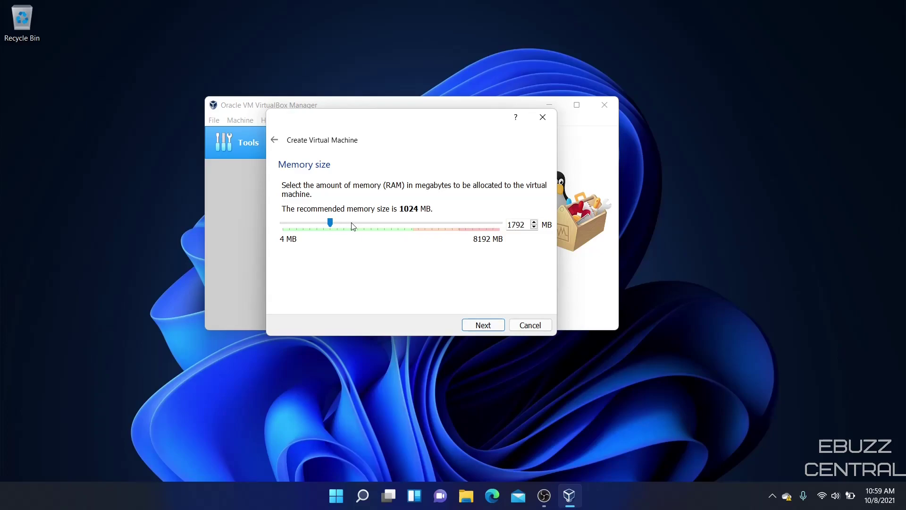
pyautogui.click(352, 225)
# Choose no virtual hard disk and create the VM, confirming the no-disk warning
pyautogui.click(486, 329)
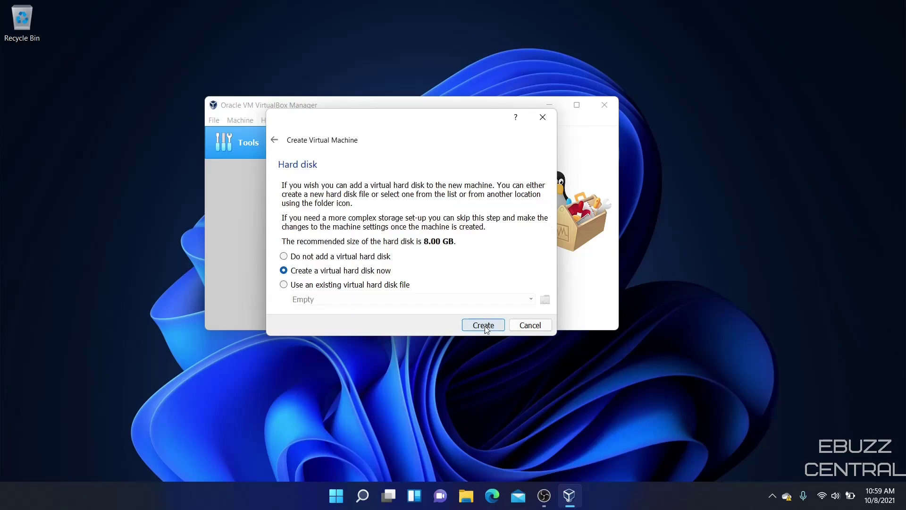
pyautogui.click(284, 257)
pyautogui.click(485, 326)
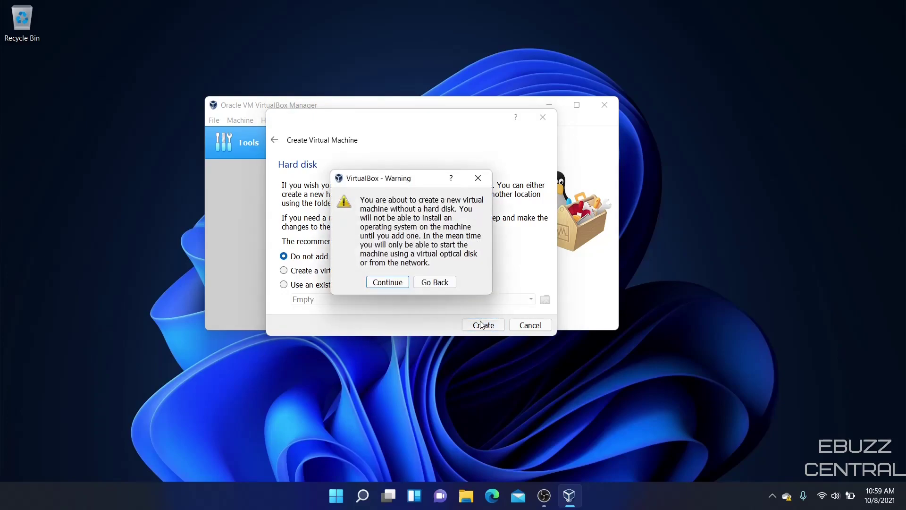
pyautogui.click(383, 282)
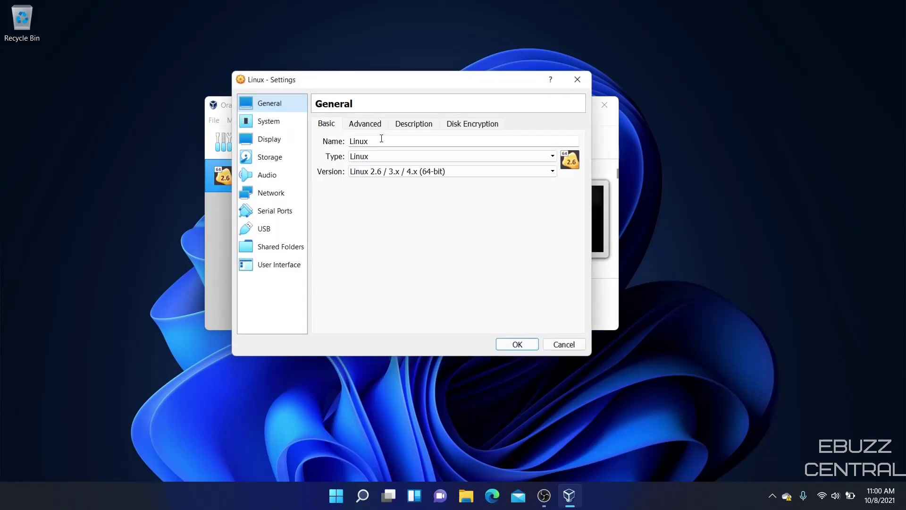
# Give the Linux VM 2 processors in the System settings
pyautogui.click(276, 123)
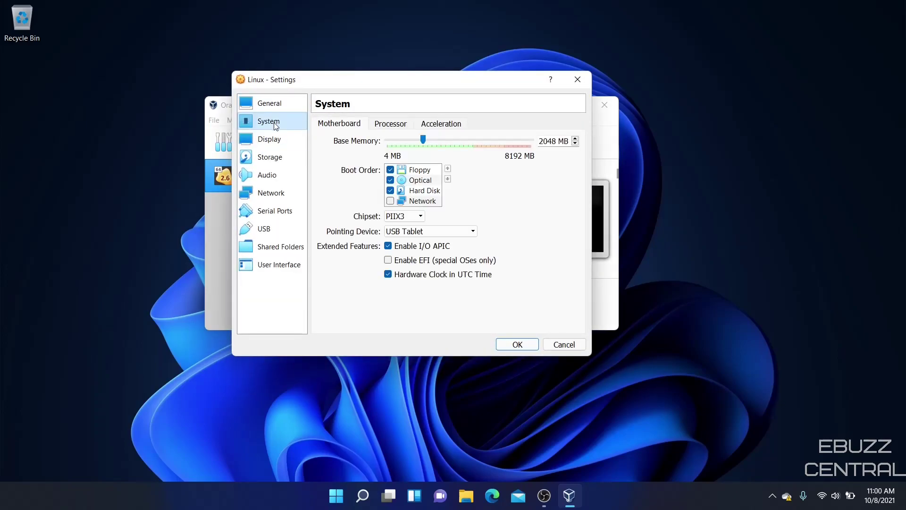
pyautogui.click(387, 125)
pyautogui.click(410, 138)
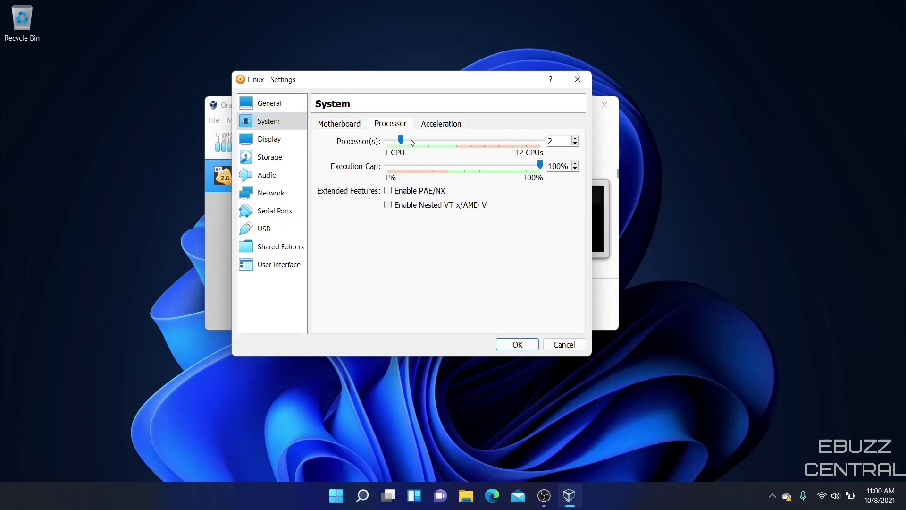
# Attach the Devuan desktop-live ISO to the empty optical drive in Storage
pyautogui.click(273, 141)
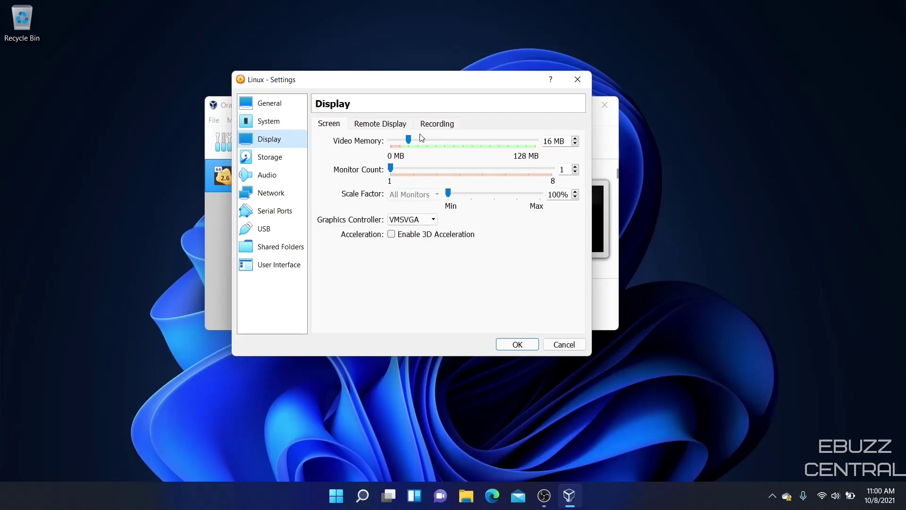
pyautogui.click(276, 157)
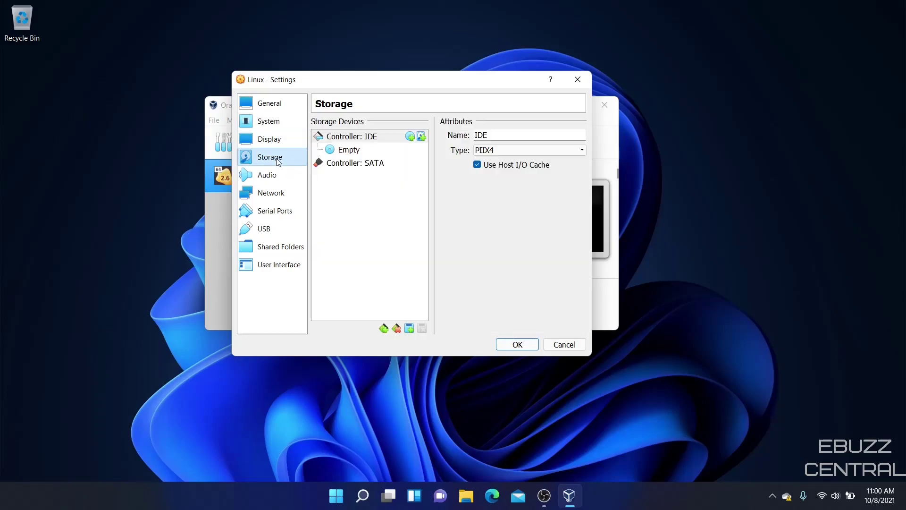
pyautogui.click(350, 150)
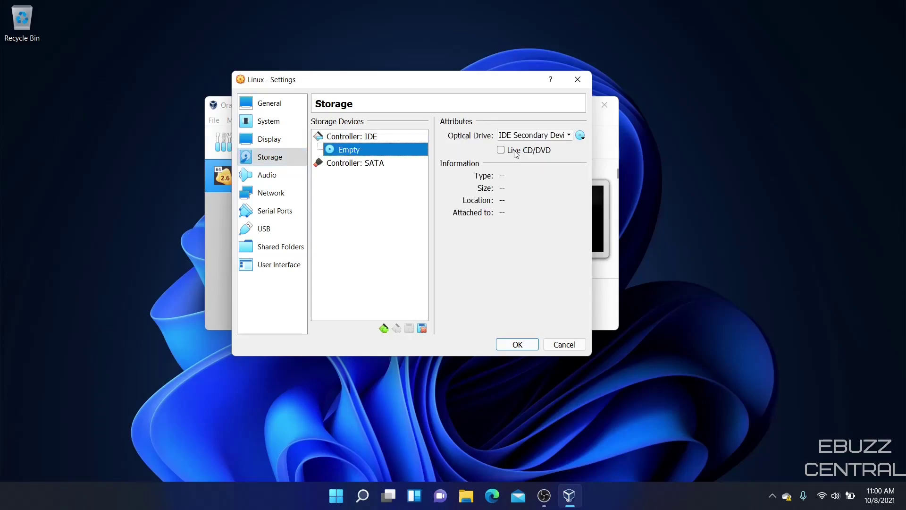
pyautogui.click(581, 136)
pyautogui.click(593, 150)
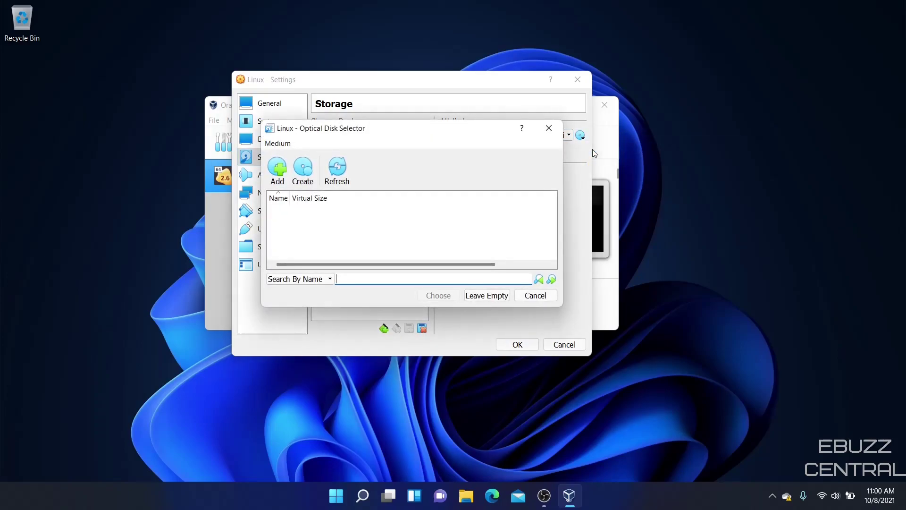
pyautogui.click(278, 168)
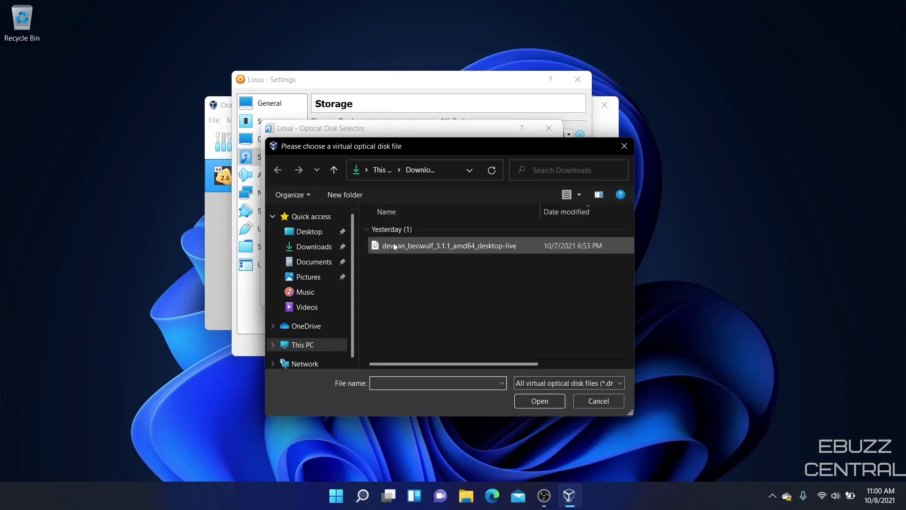
pyautogui.click(410, 247)
pyautogui.click(548, 403)
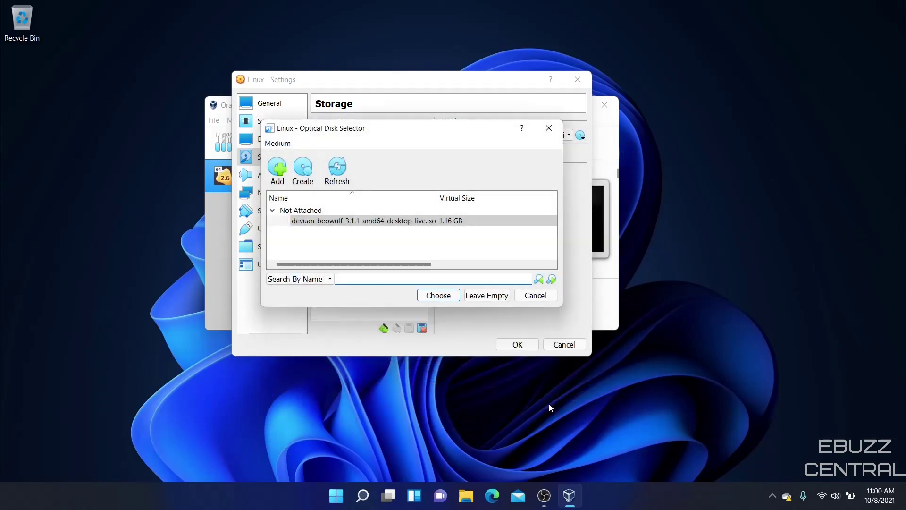
pyautogui.click(439, 295)
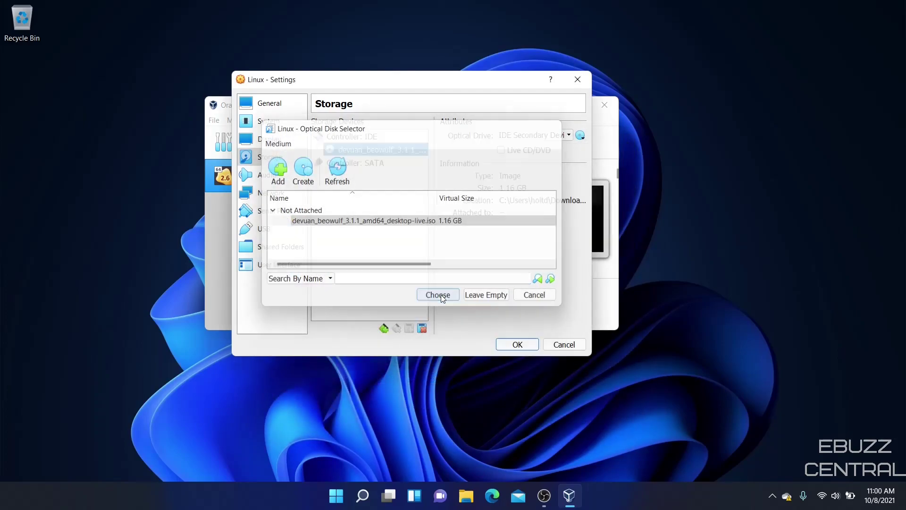
# Save the settings, start the Linux VM maximized and boot the default live entry
pyautogui.click(519, 345)
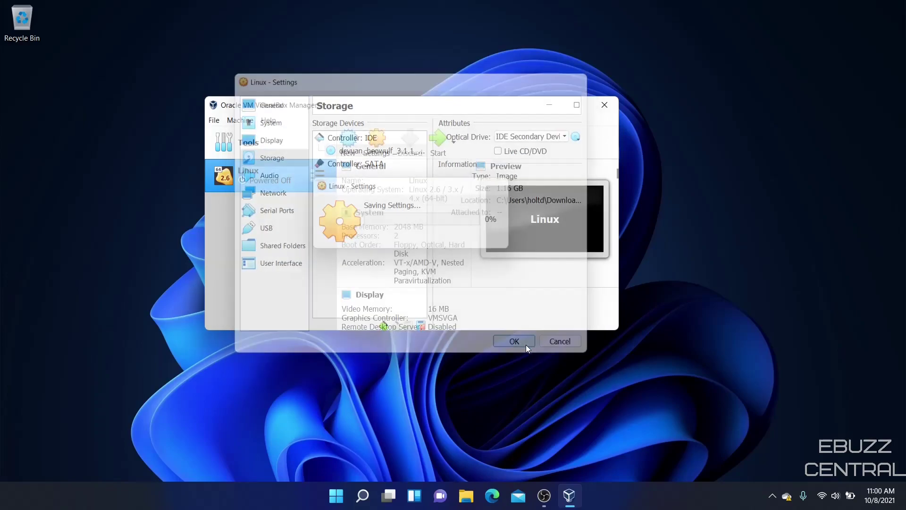
pyautogui.click(438, 145)
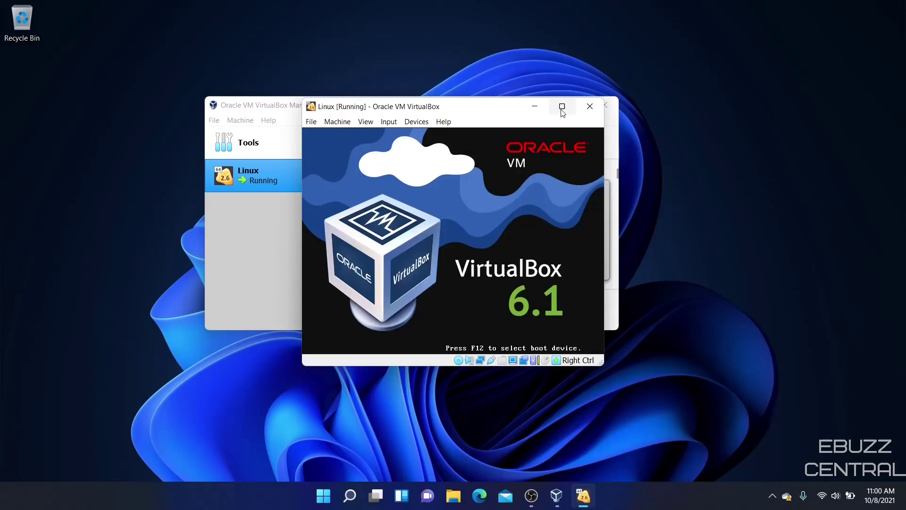
pyautogui.click(561, 105)
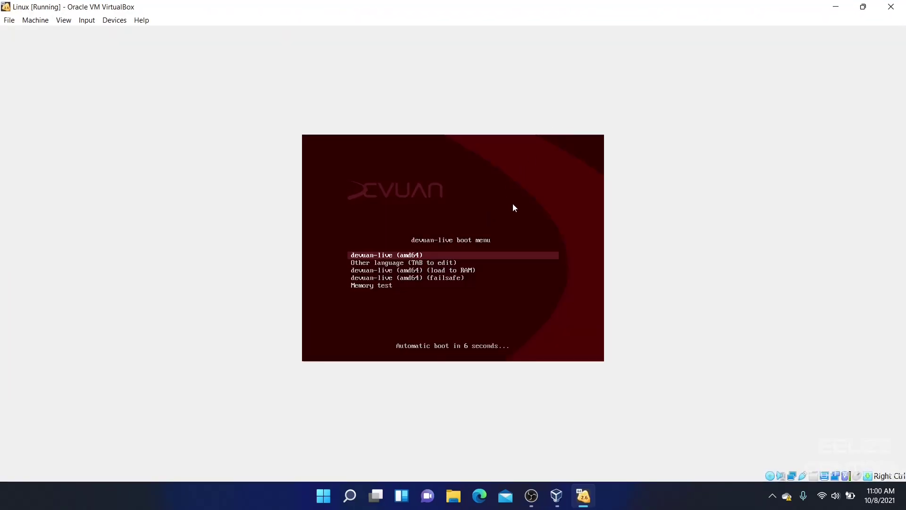
pyautogui.press('Return')
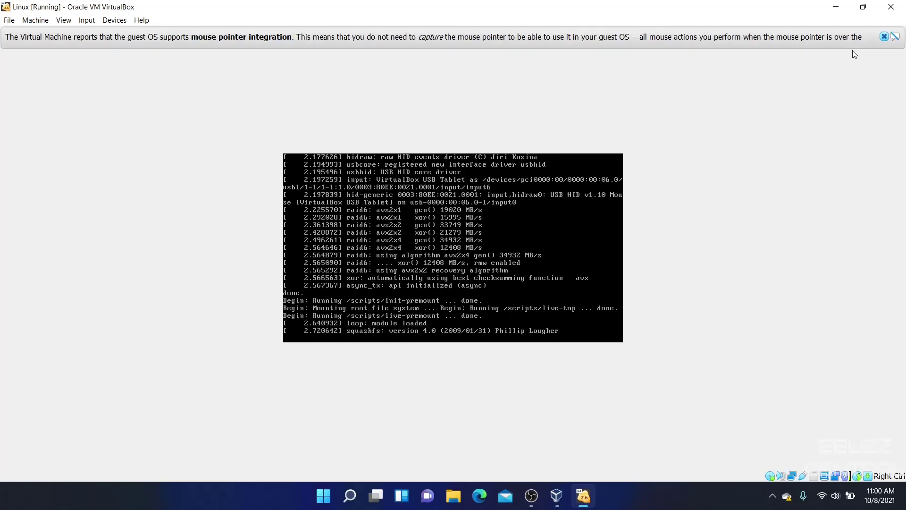
# Dismiss the mouse integration notice and switch the VM to full-screen mode
pyautogui.click(884, 37)
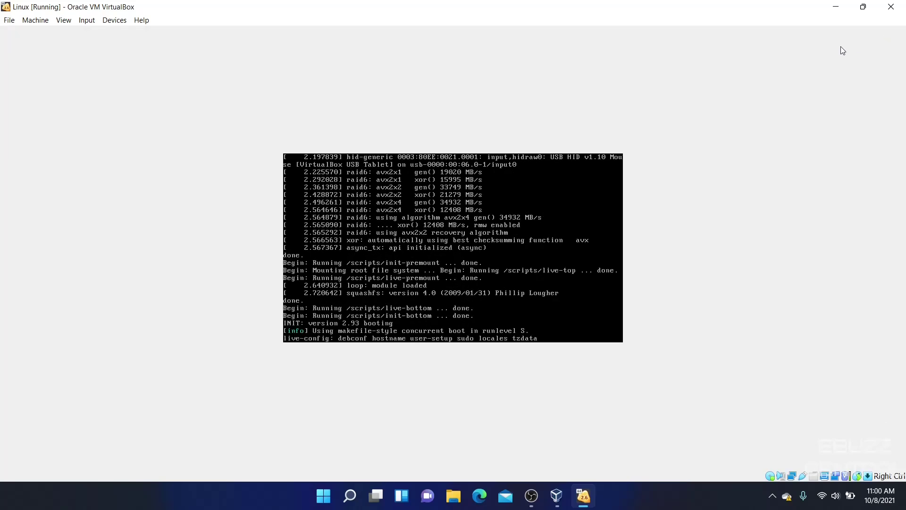
pyautogui.click(64, 19)
pyautogui.click(79, 33)
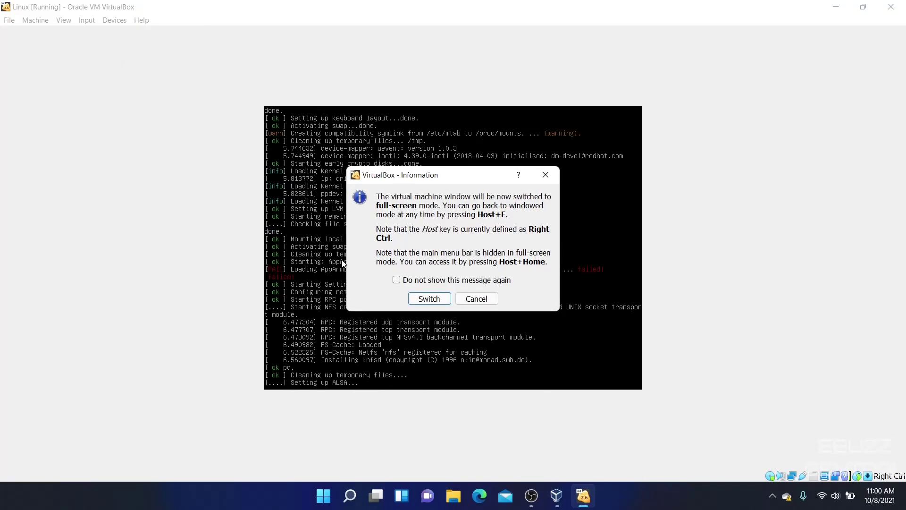
pyautogui.click(430, 299)
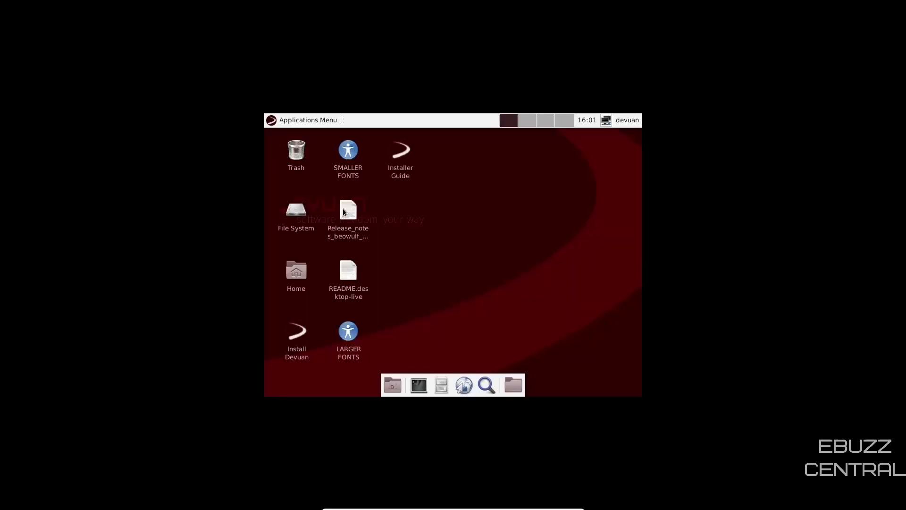
# Set the Devuan guest's resolution to 1680x1050 in Display settings, apply it, and close the window
pyautogui.click(270, 120)
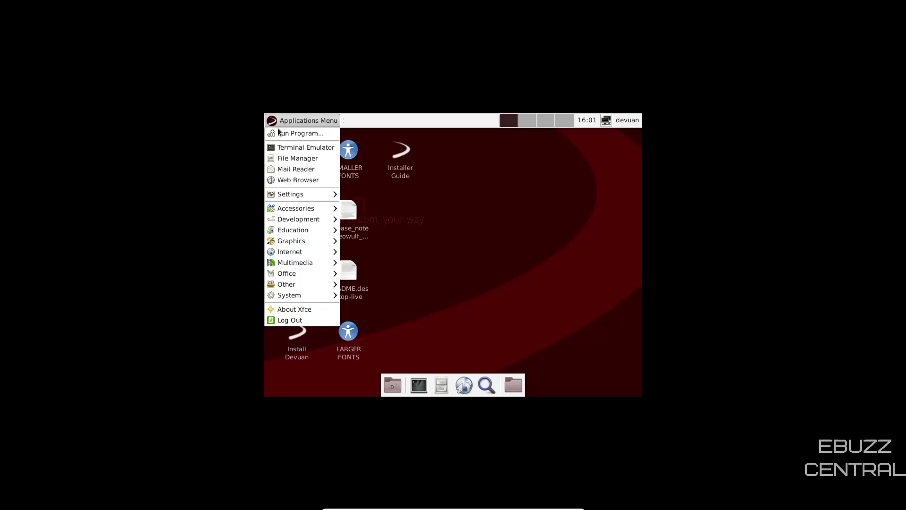
pyautogui.moveTo(290, 197)
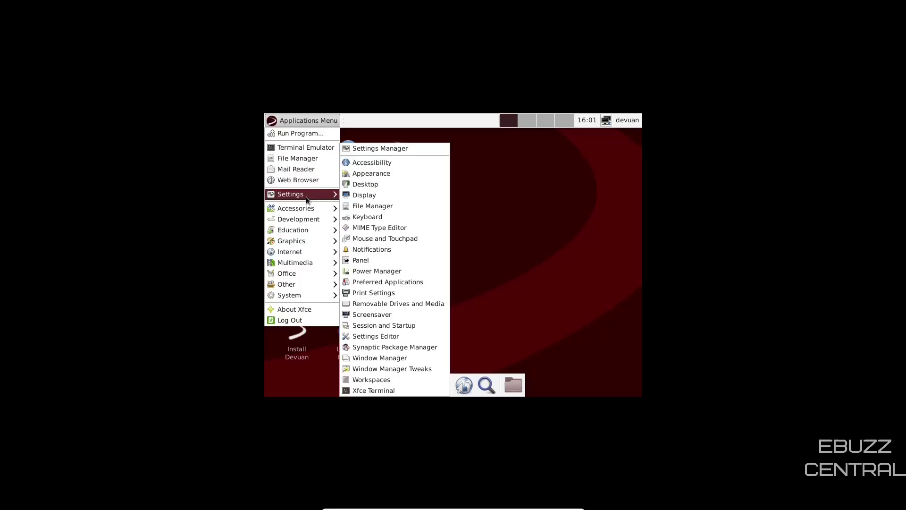
pyautogui.click(355, 195)
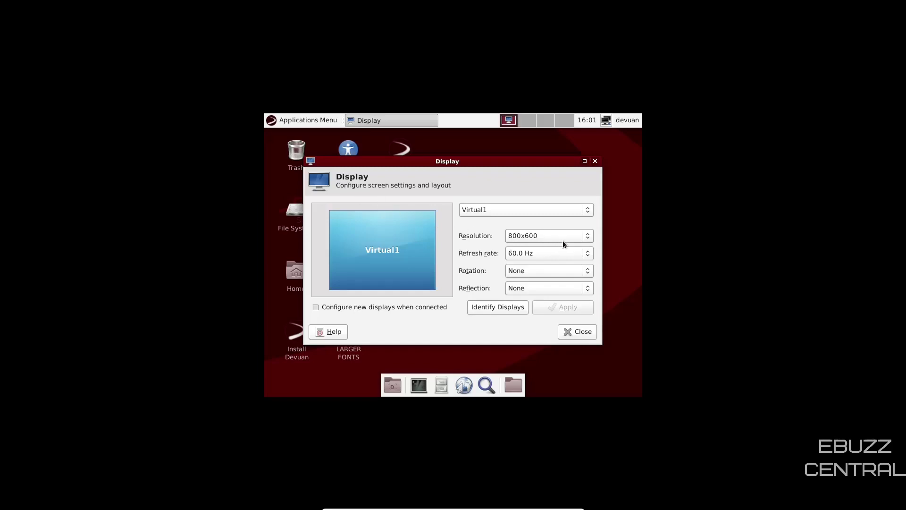
pyautogui.click(584, 236)
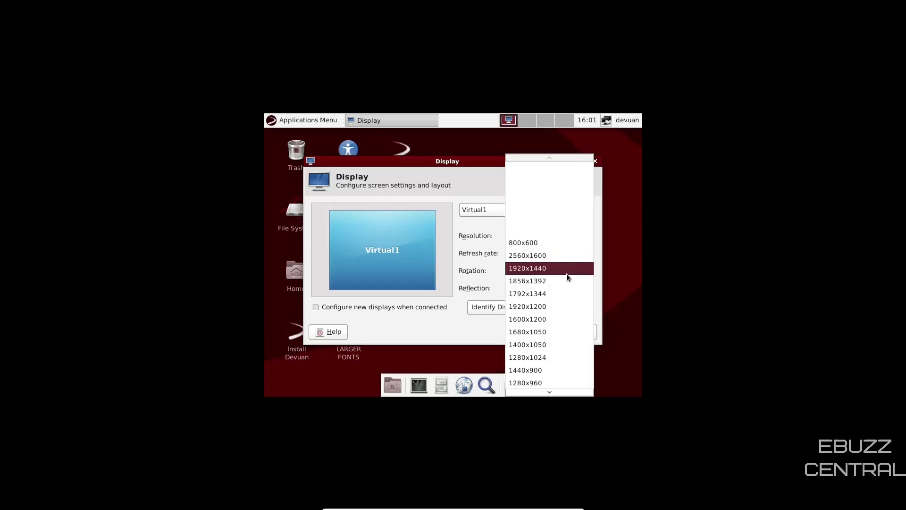
pyautogui.scroll(-1, 555, 310)
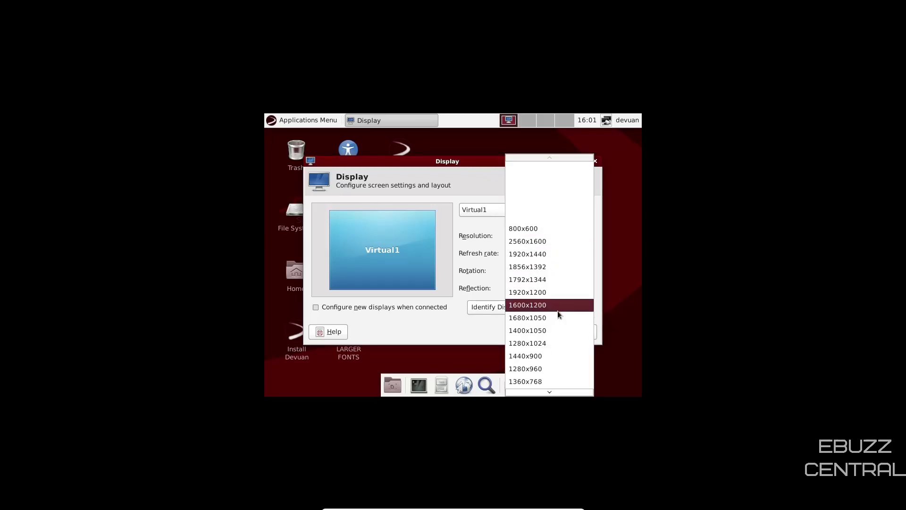
pyautogui.scroll(-1, 561, 314)
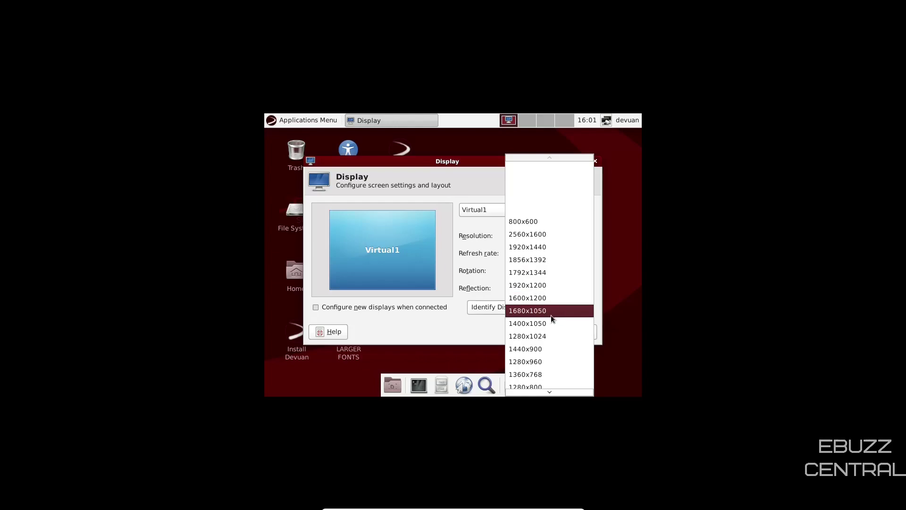
pyautogui.click(526, 313)
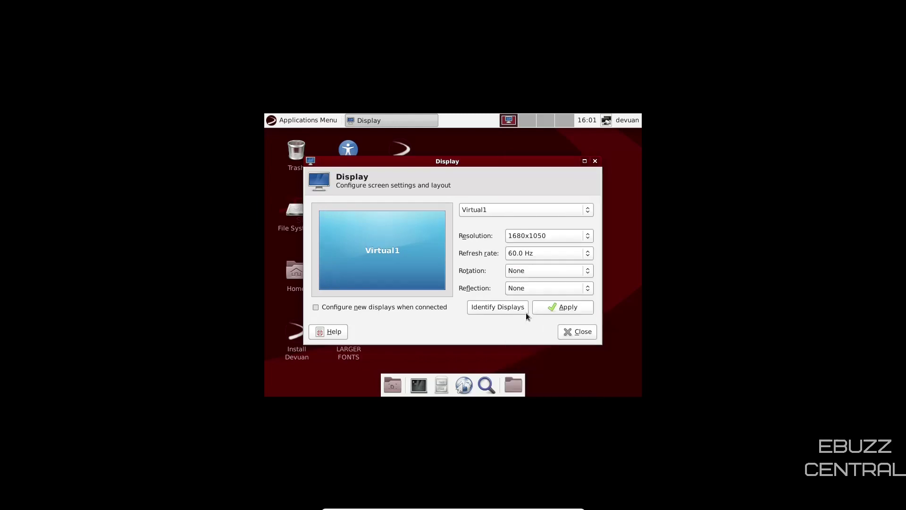
pyautogui.click(573, 314)
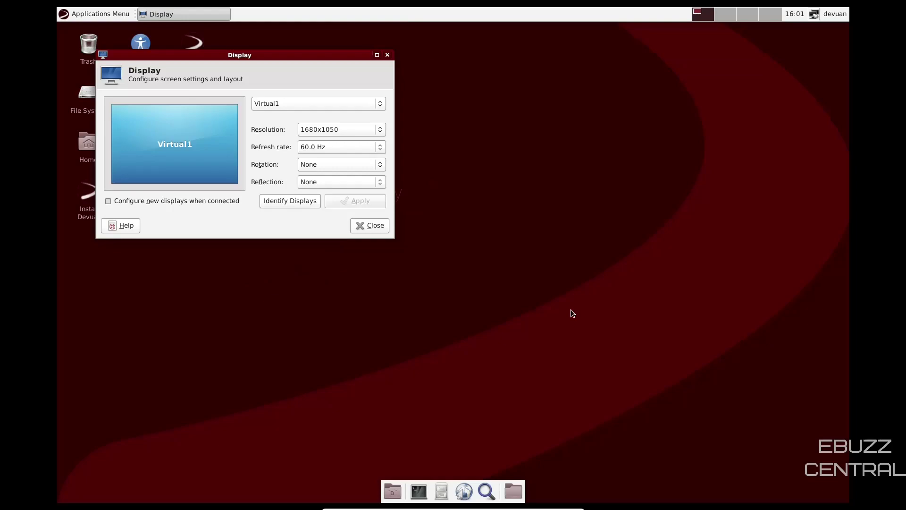
pyautogui.click(388, 54)
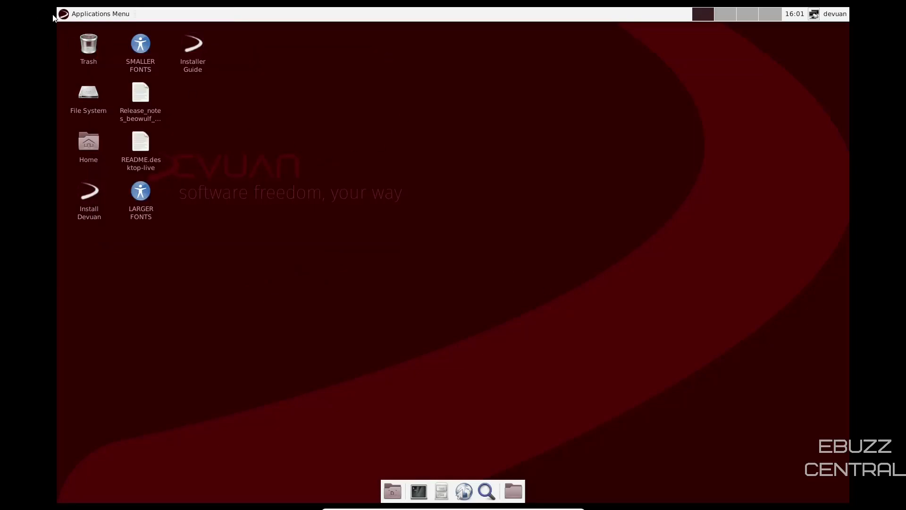
# Launch Firefox ESR from the guest's Internet menu and close the Privacy Notice tab
pyautogui.click(68, 14)
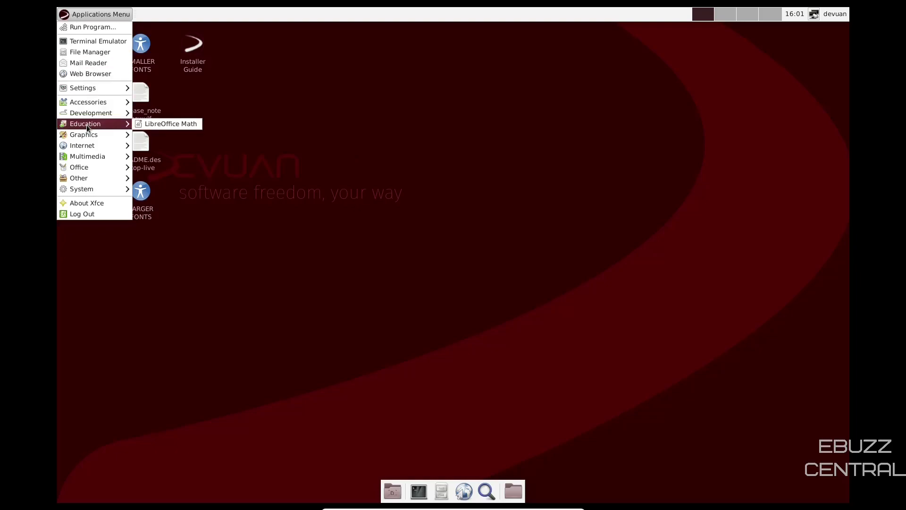
pyautogui.moveTo(91, 136)
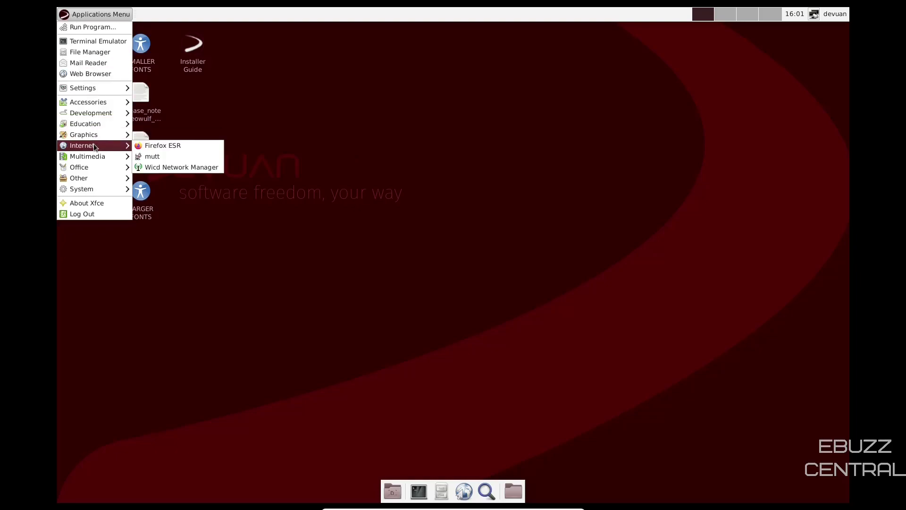
pyautogui.click(161, 147)
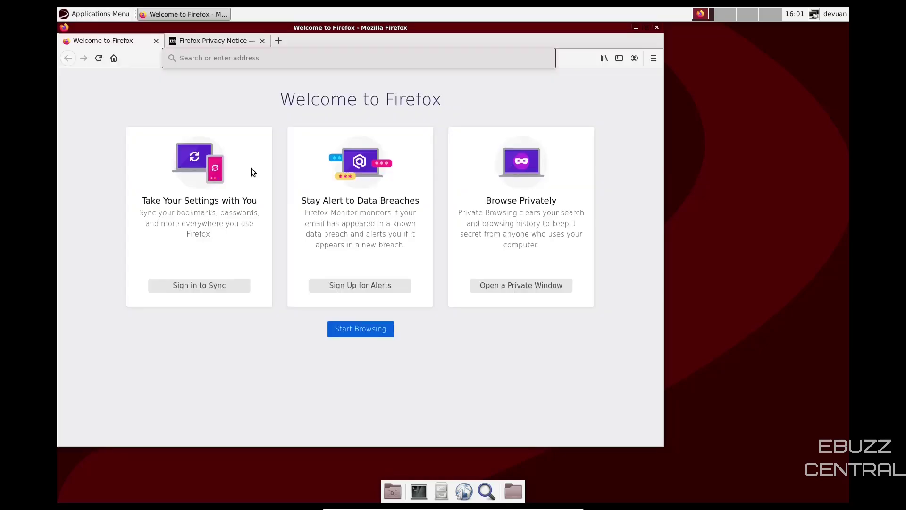
pyautogui.click(263, 40)
# Search Google for 'ebuzz central' from the address bar, then close Firefox
pyautogui.click(250, 60)
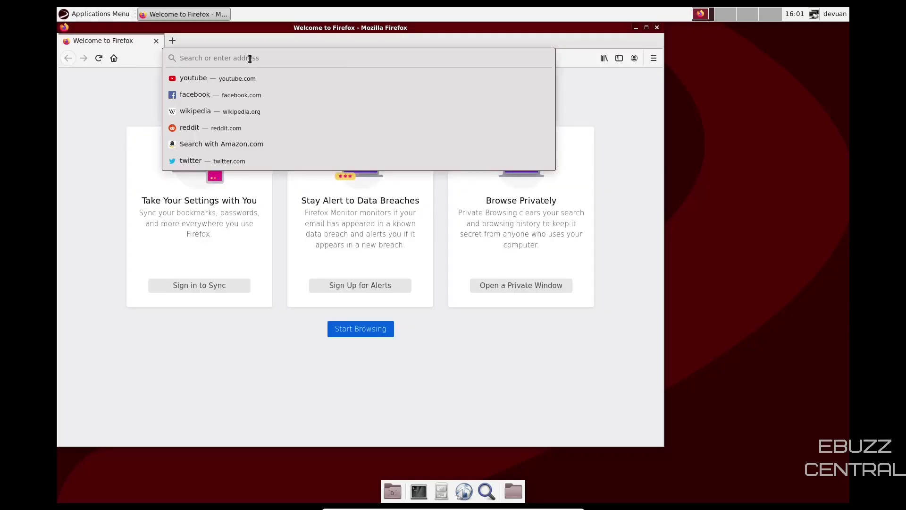
pyautogui.write('ebuzz centra')
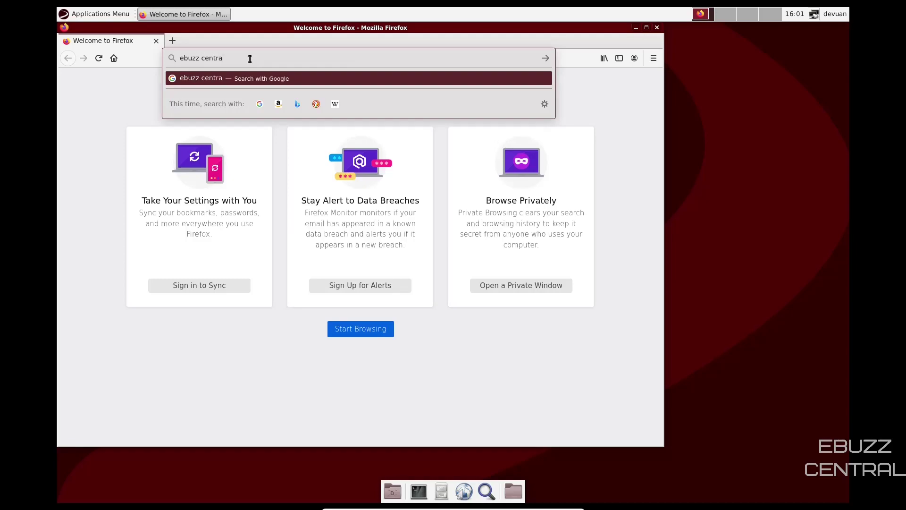
pyautogui.write('l')
pyautogui.press('Return')
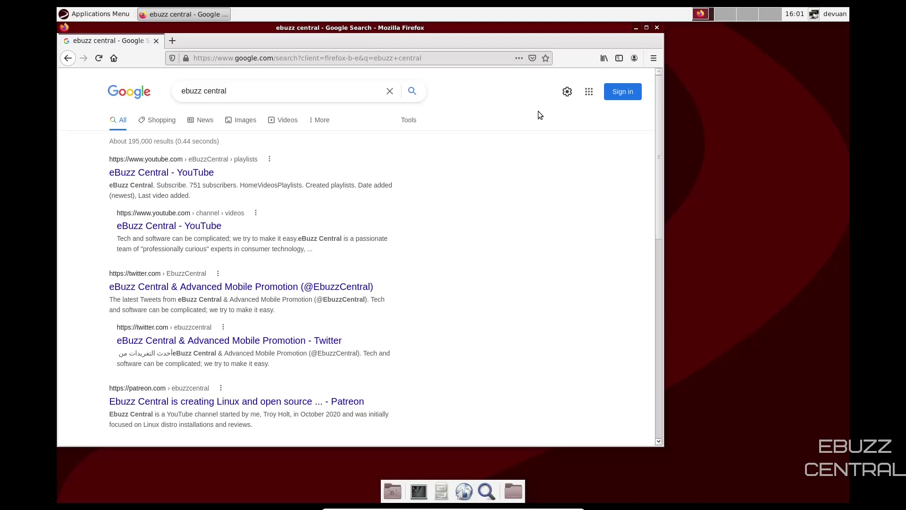
pyautogui.click(656, 28)
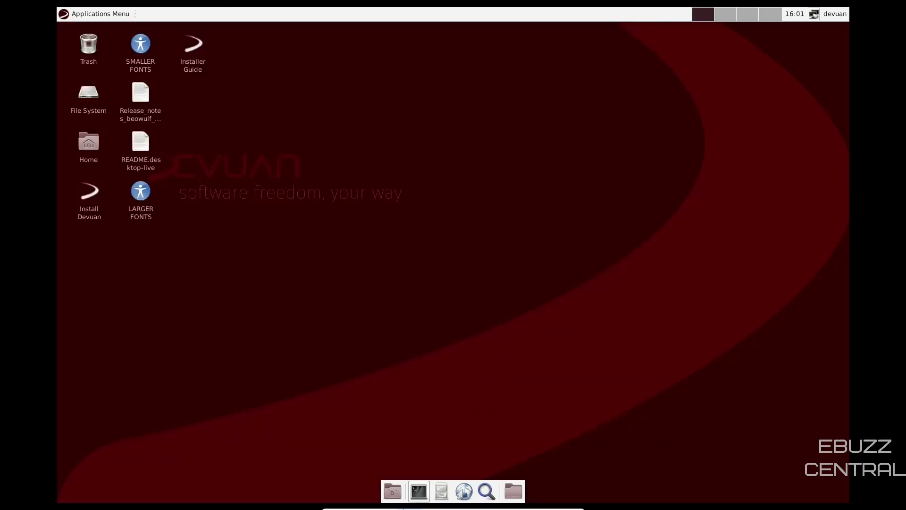
# Exit full-screen mode, then close the VM window and choose Power off the machine
pyautogui.click(412, 504)
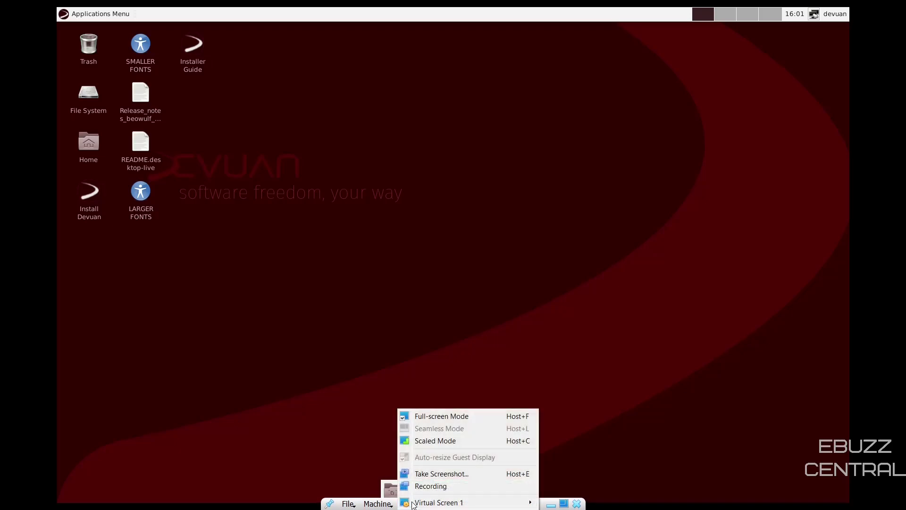
pyautogui.click(420, 415)
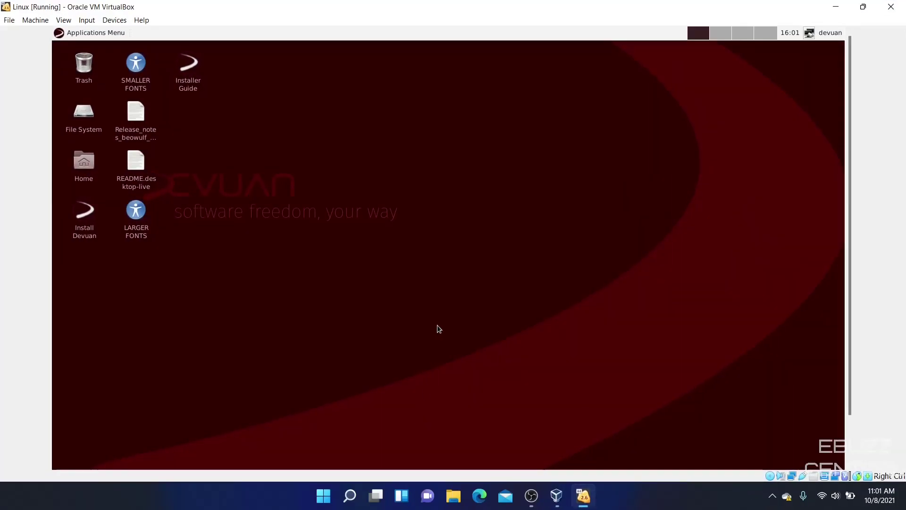
pyautogui.click(891, 6)
pyautogui.click(431, 258)
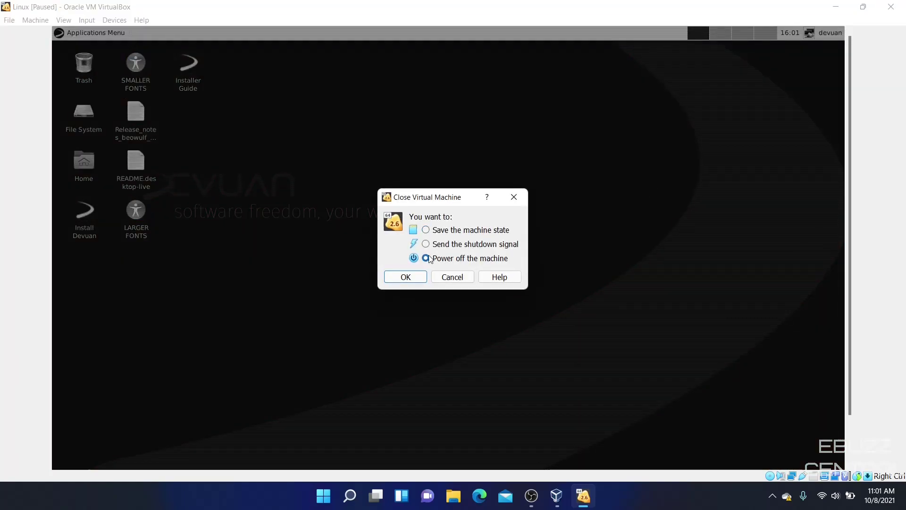
pyautogui.click(415, 277)
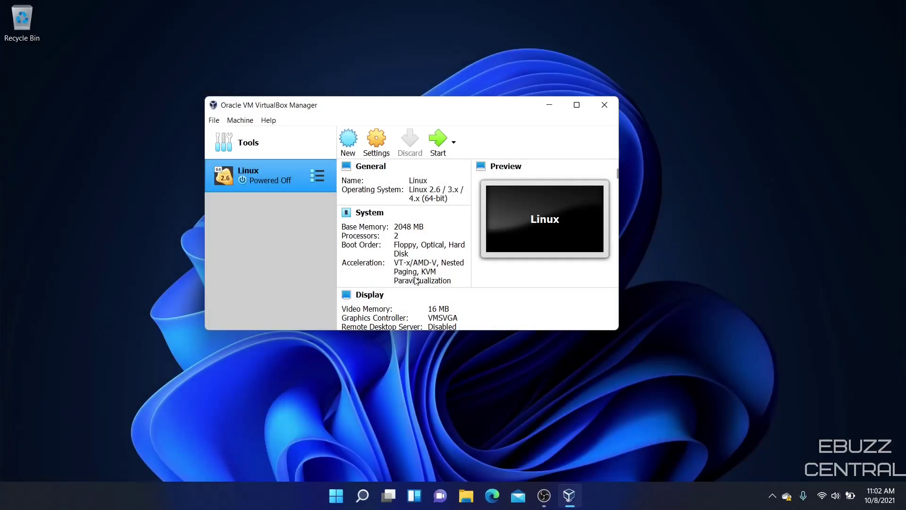
# Close VirtualBox Manager, view the October 2021 calendar from Mail, then return to the linked inbox
pyautogui.click(604, 105)
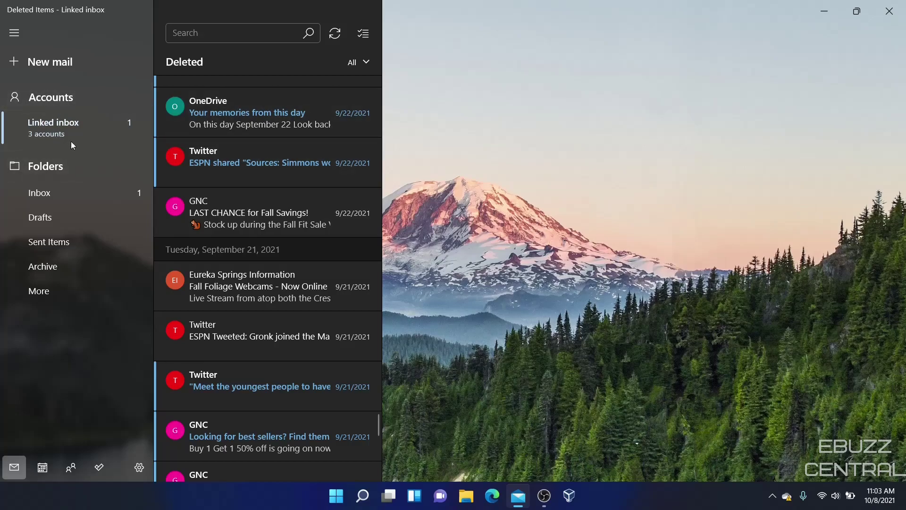
pyautogui.click(42, 469)
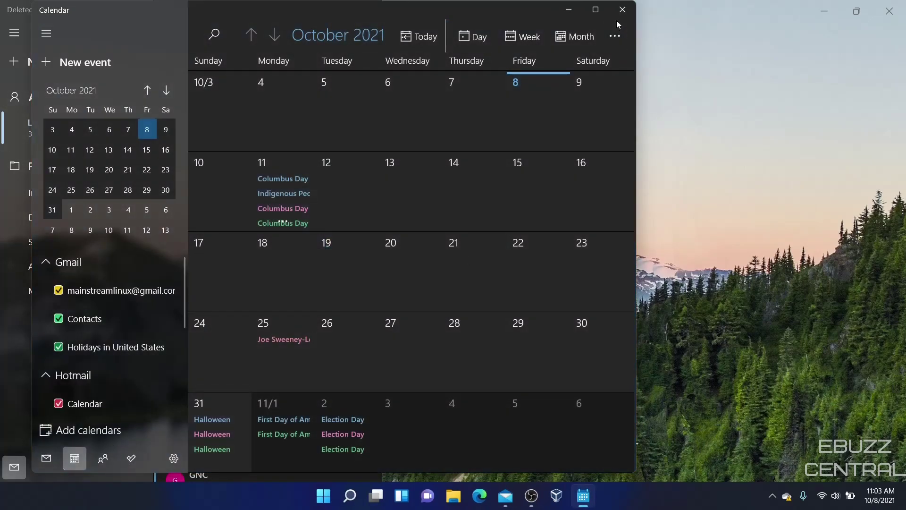
pyautogui.click(623, 11)
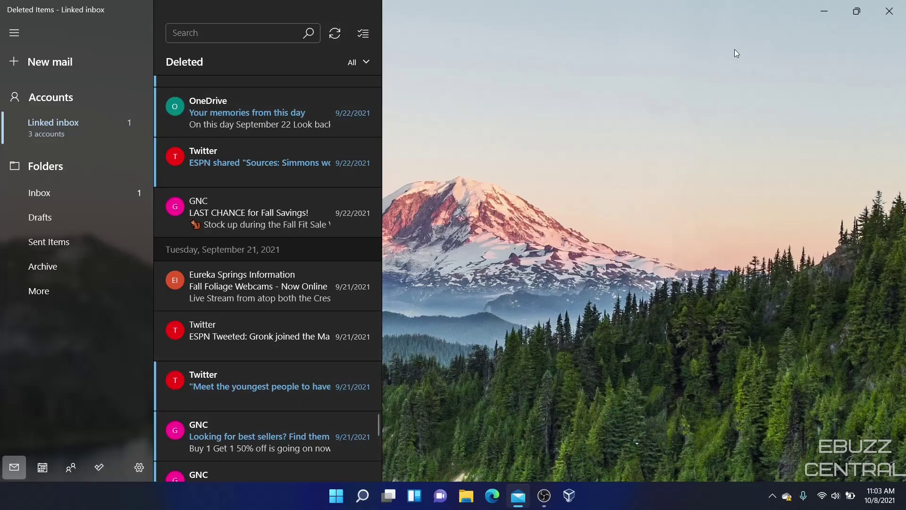
pyautogui.click(889, 11)
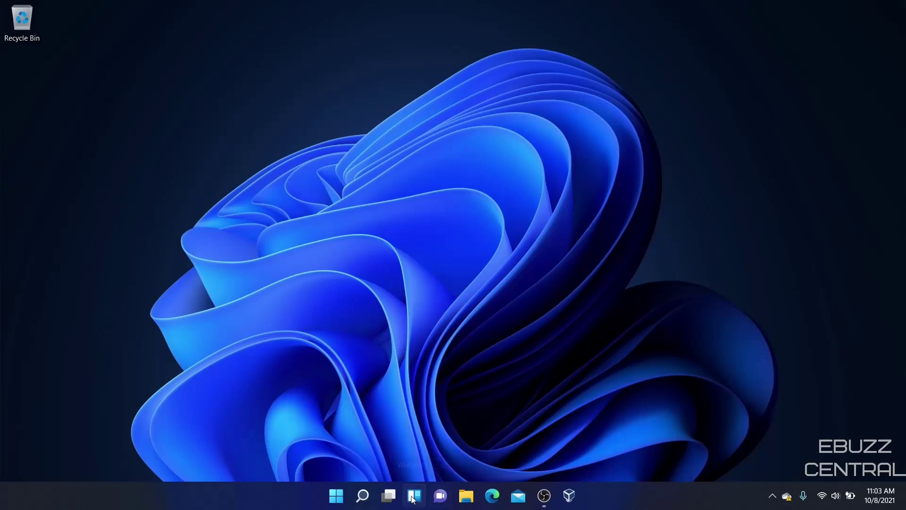
pyautogui.moveTo(387, 500)
pyautogui.click(334, 501)
pyautogui.click(350, 368)
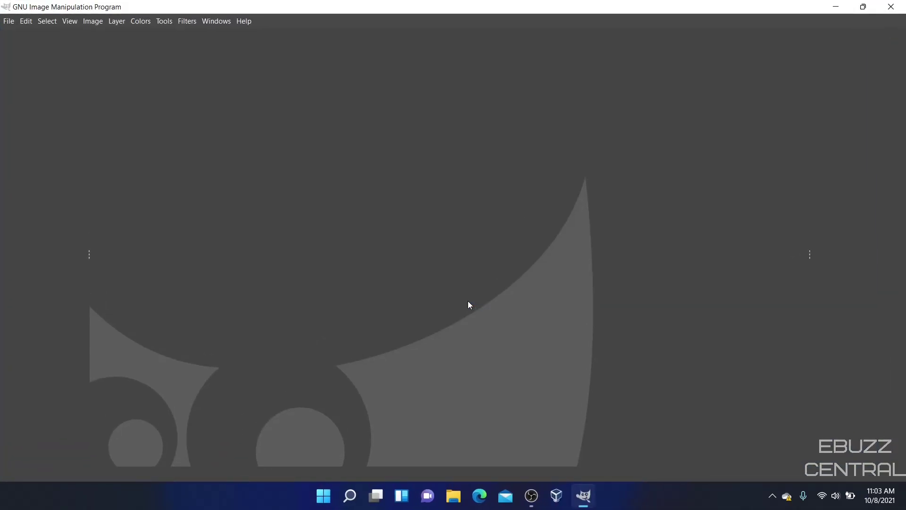
pyautogui.click(9, 22)
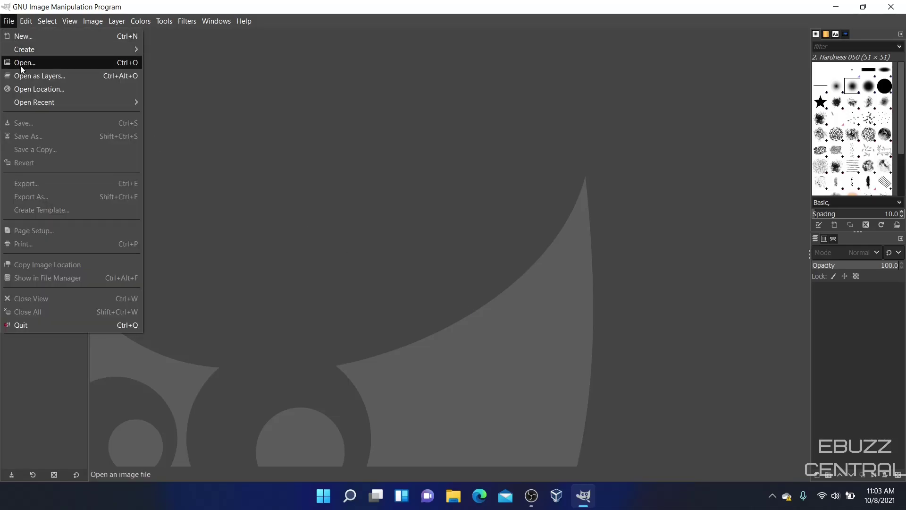
pyautogui.click(273, 155)
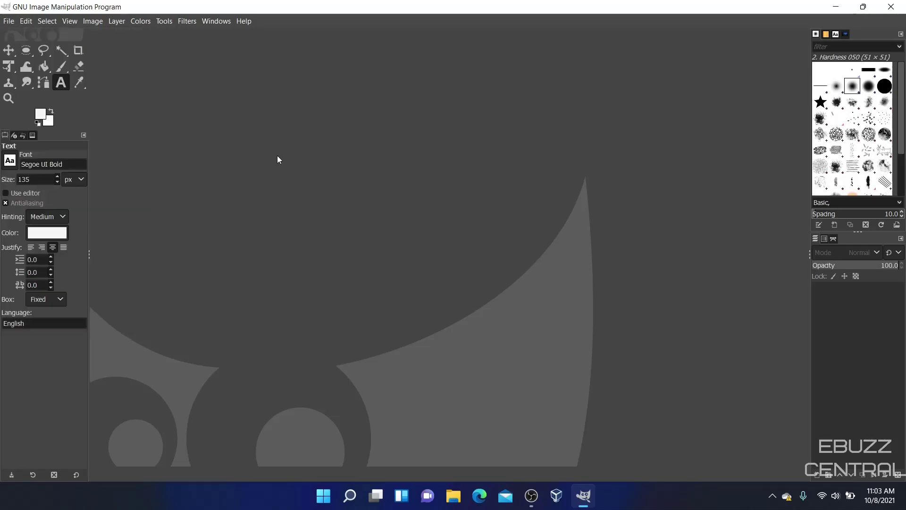
pyautogui.click(891, 7)
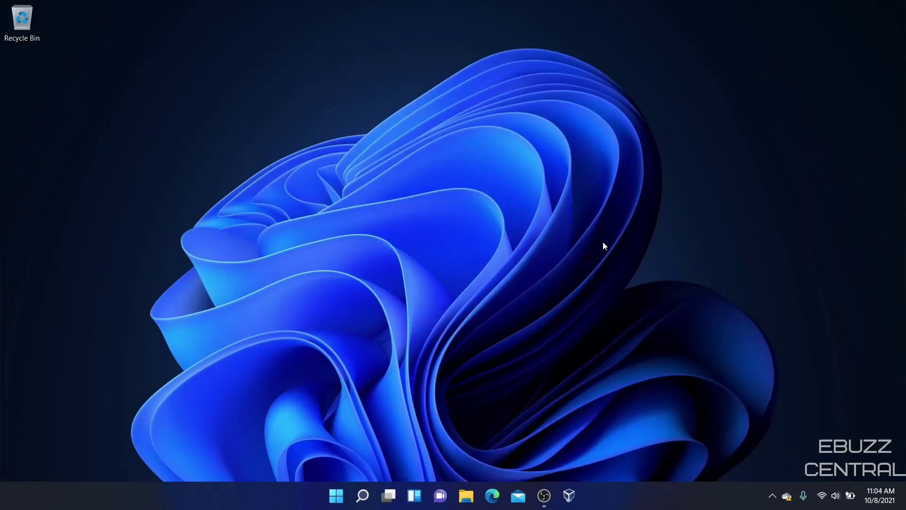